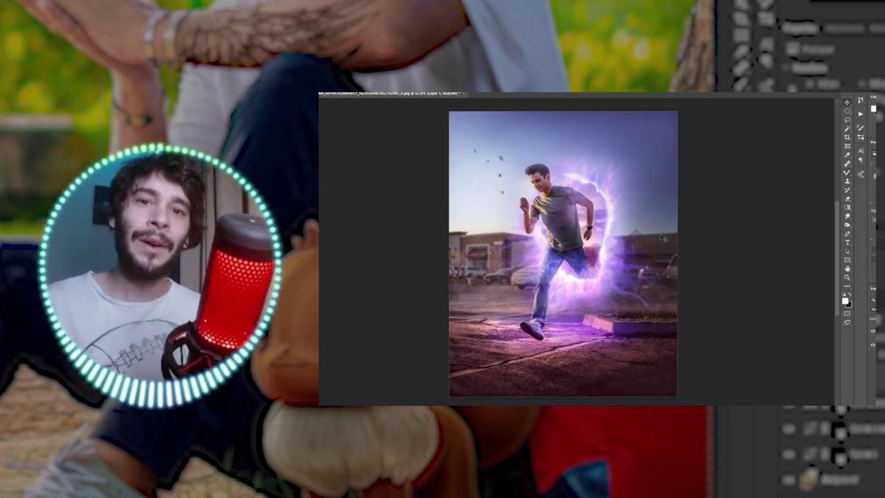
# Scroll and zoom in on the portal example photo
pyautogui.scroll(-2, 653, 194)
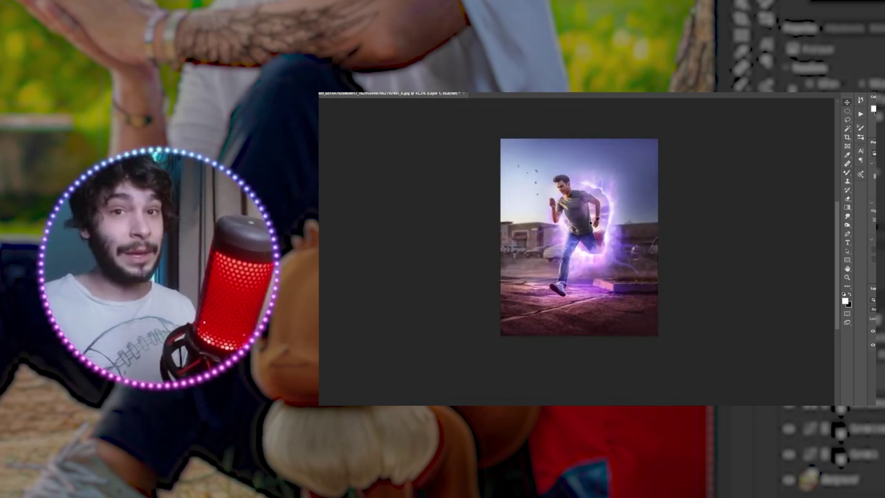
pyautogui.hotkey('ctrl', '+')
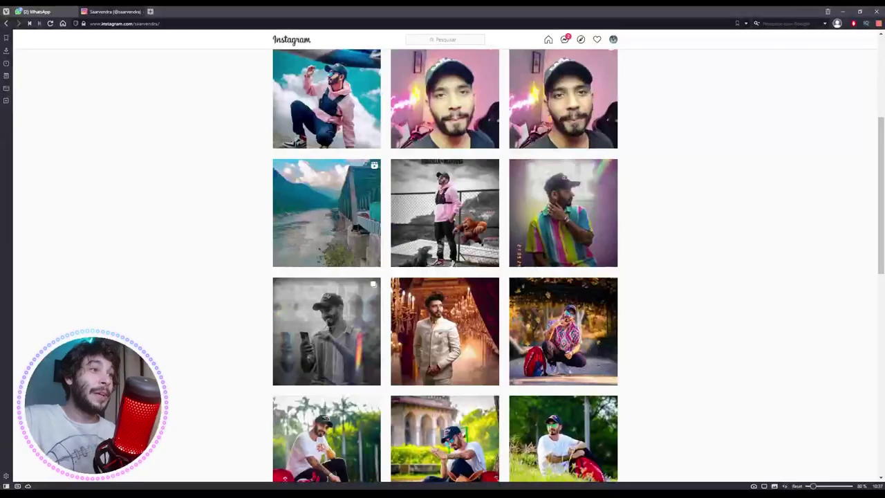
pyautogui.scroll(3, 230, 294)
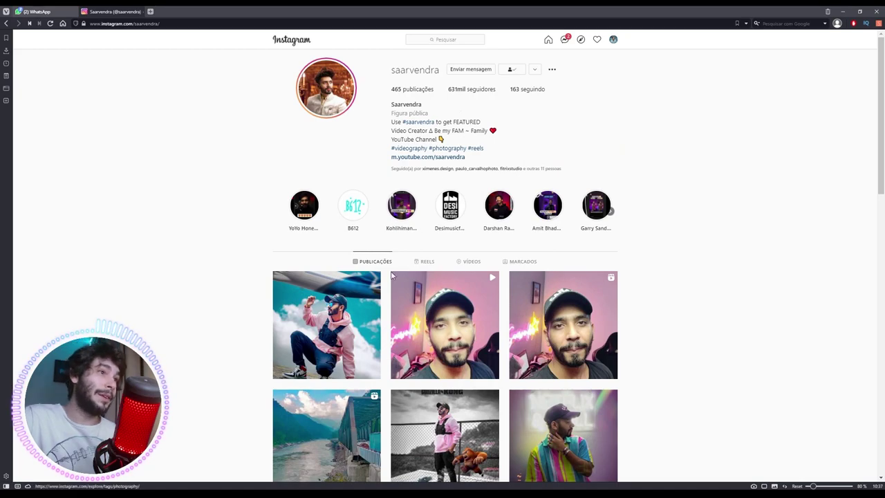
pyautogui.scroll(-1, 198, 274)
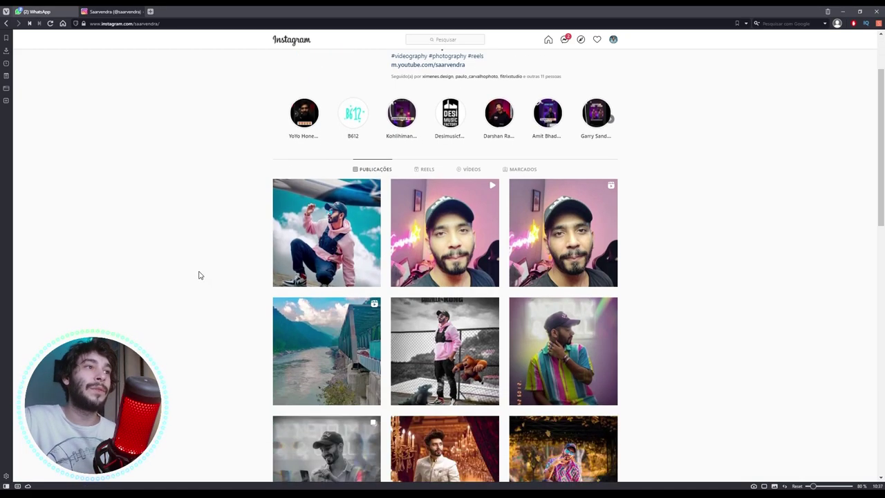
pyautogui.scroll(-2, 217, 288)
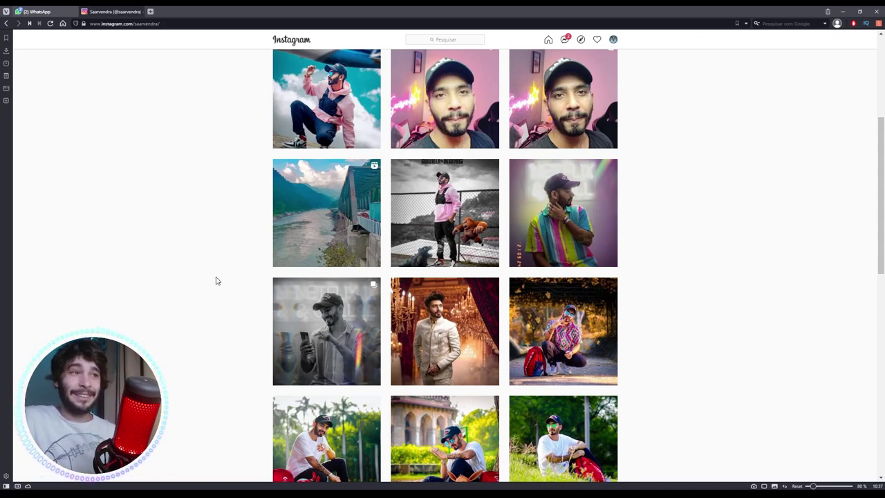
pyautogui.scroll(-3, 239, 269)
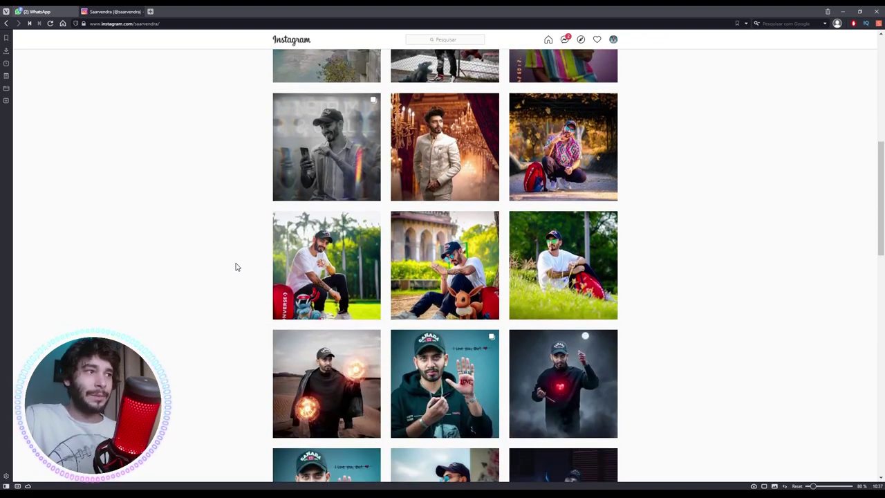
pyautogui.scroll(-2, 235, 267)
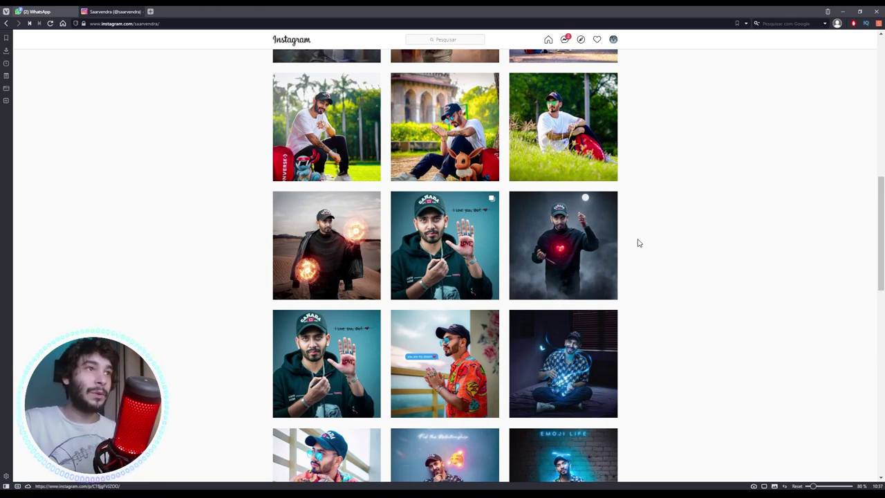
pyautogui.click(582, 242)
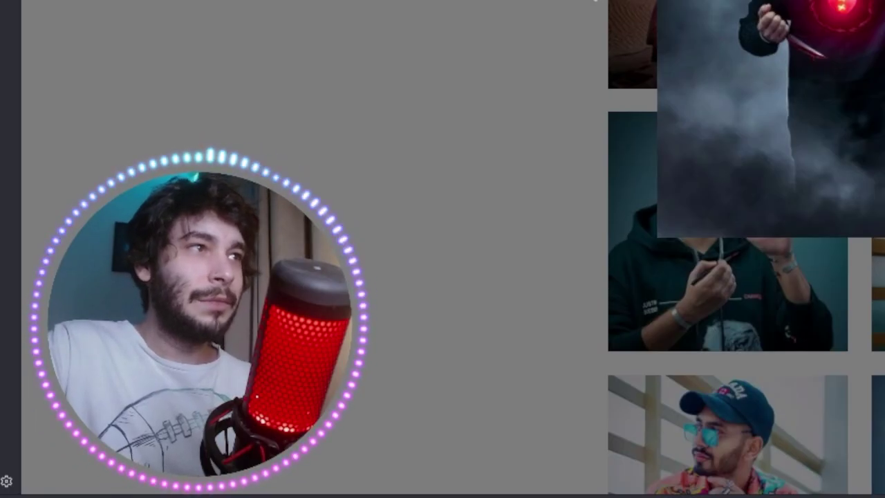
pyautogui.press('Escape')
pyautogui.scroll(-3, 719, 251)
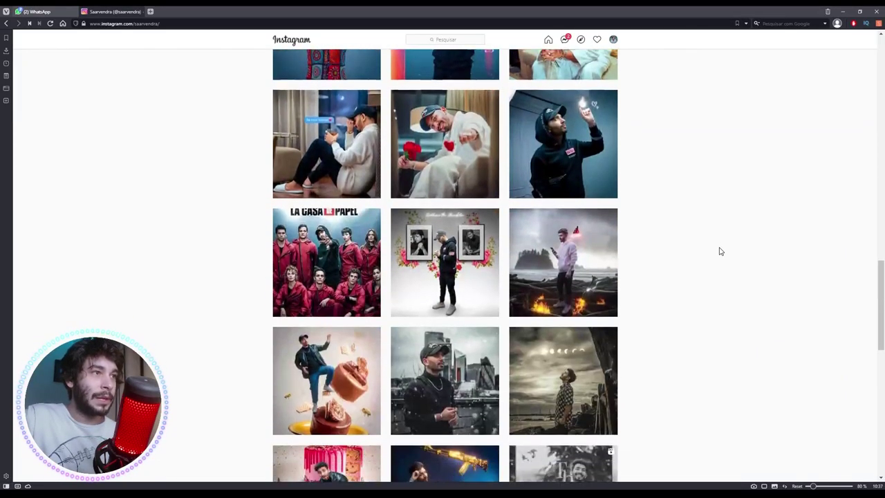
pyautogui.scroll(-5, 719, 251)
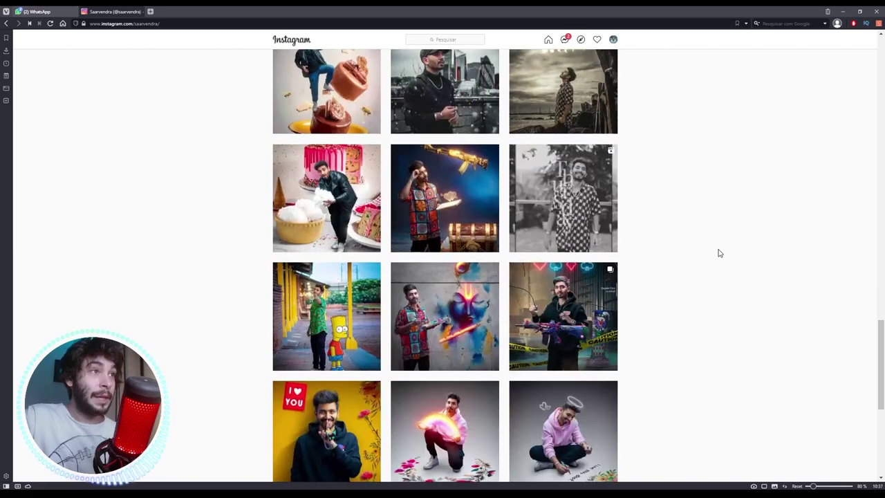
pyautogui.scroll(-2, 704, 262)
pyautogui.scroll(-2, 702, 263)
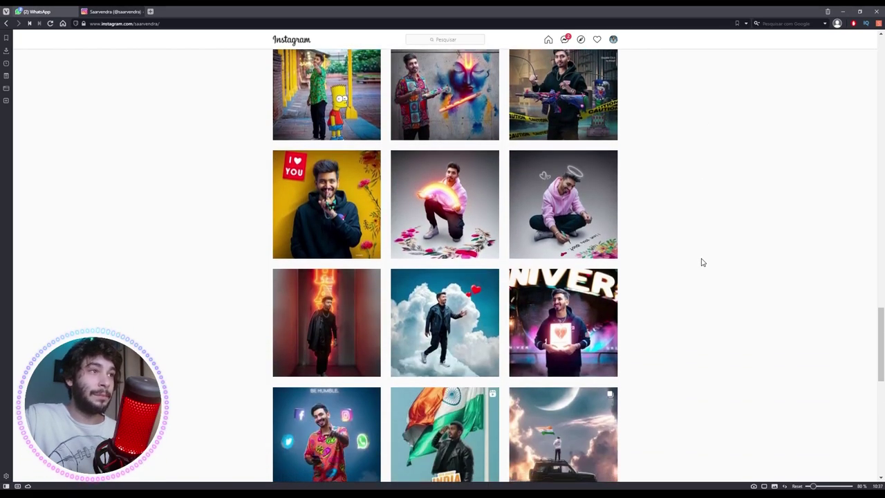
pyautogui.scroll(-2, 701, 264)
pyautogui.scroll(-2, 700, 264)
pyautogui.scroll(-2, 701, 264)
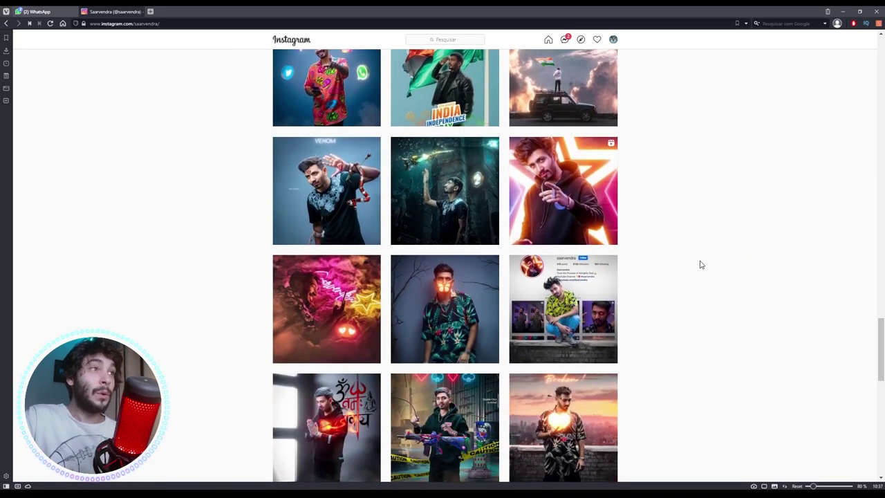
# View and close the moon-car post and the neon card suits post
pyautogui.click(563, 117)
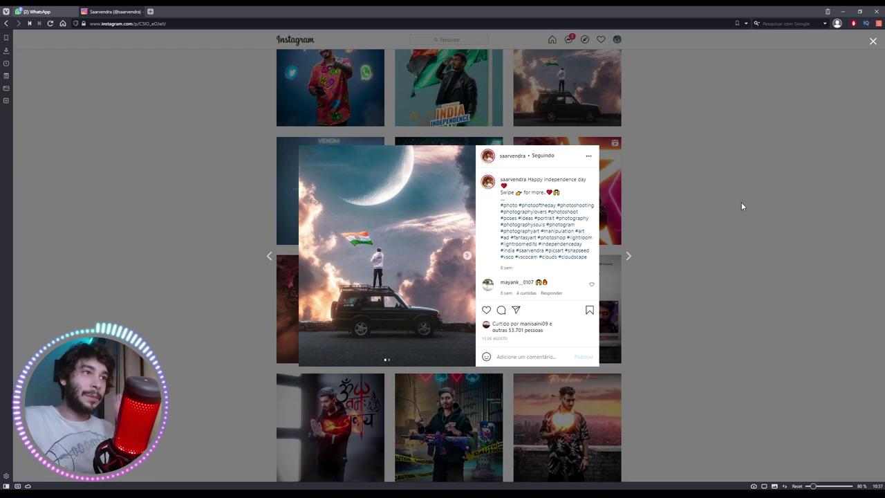
pyautogui.click(741, 214)
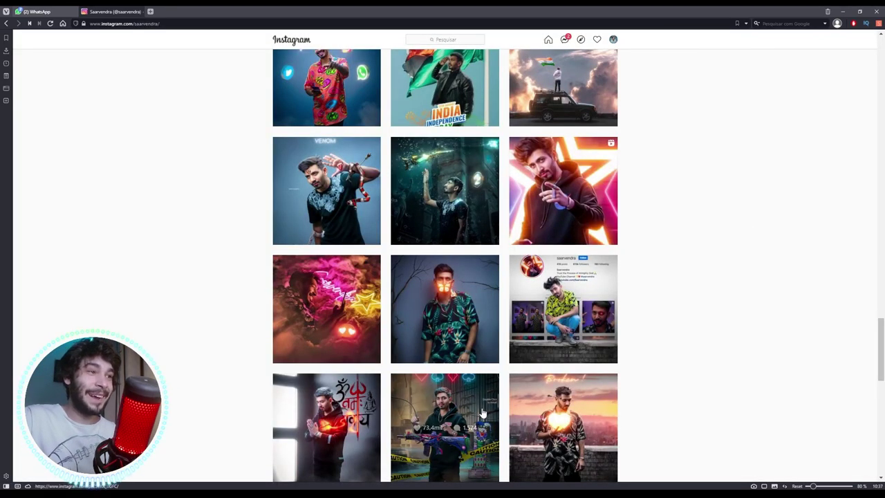
pyautogui.click(445, 429)
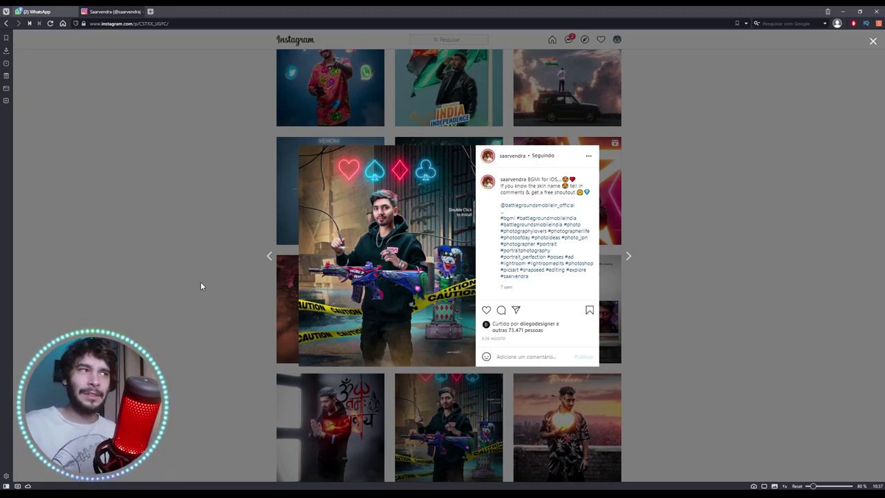
pyautogui.click(201, 282)
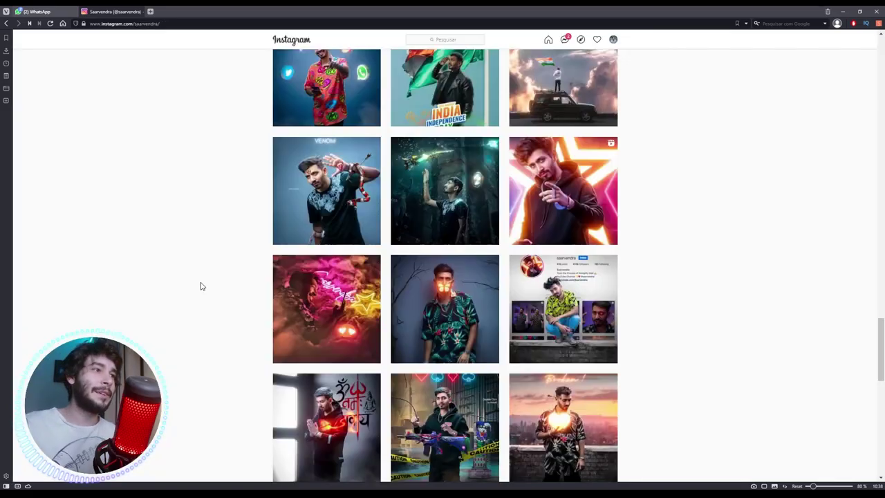
# Scroll back to the top of the Instagram profile grid
pyautogui.scroll(5, 201, 286)
pyautogui.scroll(5, 200, 286)
pyautogui.scroll(5, 200, 286)
pyautogui.scroll(5, 200, 286)
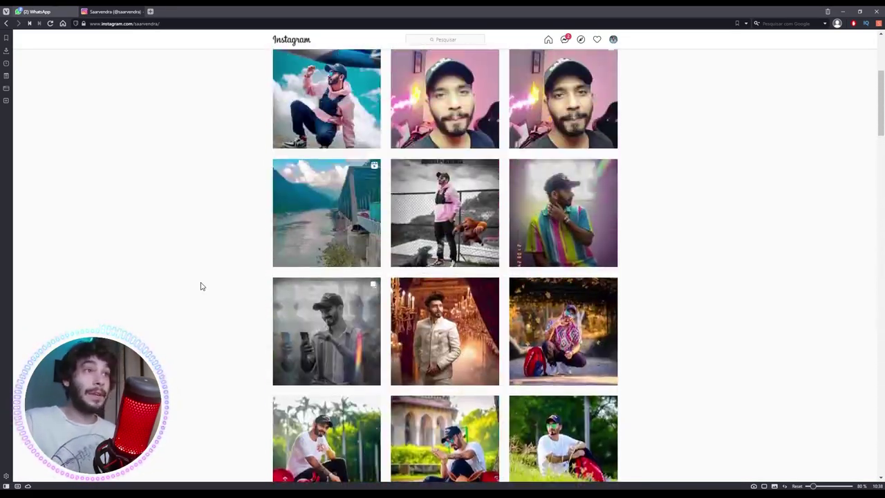
pyautogui.scroll(3, 201, 286)
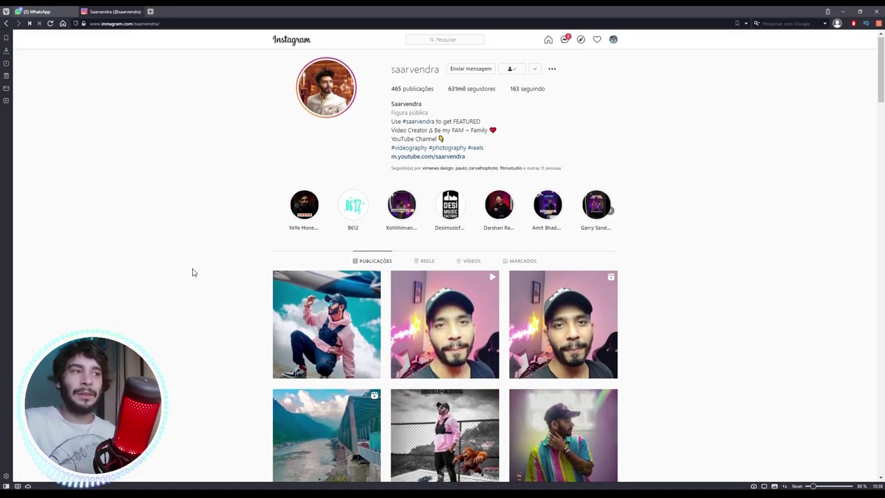
pyautogui.scroll(-2, 194, 272)
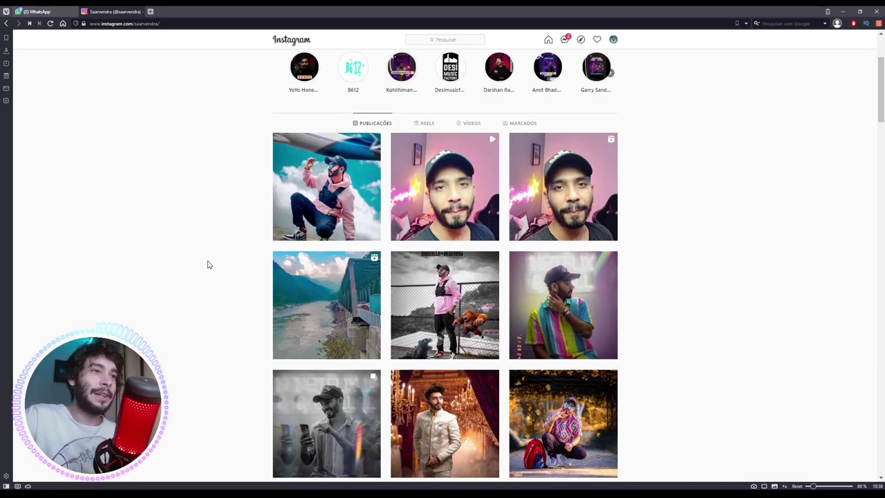
pyautogui.scroll(-4, 207, 265)
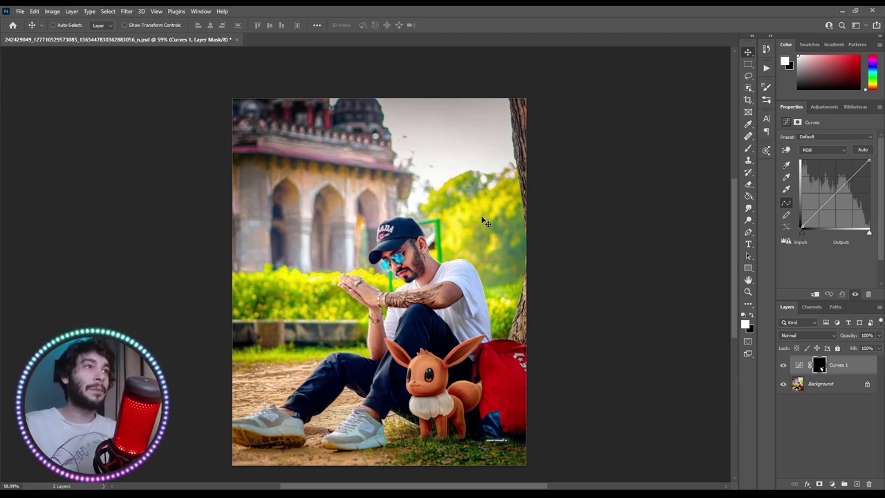
# Zoom around the image, then view the Curves 1 mask alone as a white Eevee silhouette
pyautogui.scroll(1, 314, 271)
pyautogui.scroll(4, 314, 271)
pyautogui.scroll(2, 276, 266)
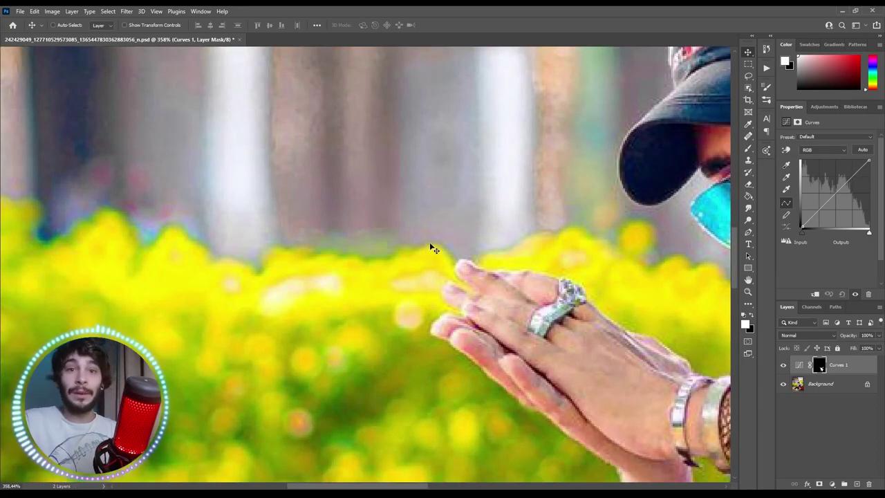
pyautogui.scroll(-4, 395, 281)
pyautogui.scroll(-2, 355, 270)
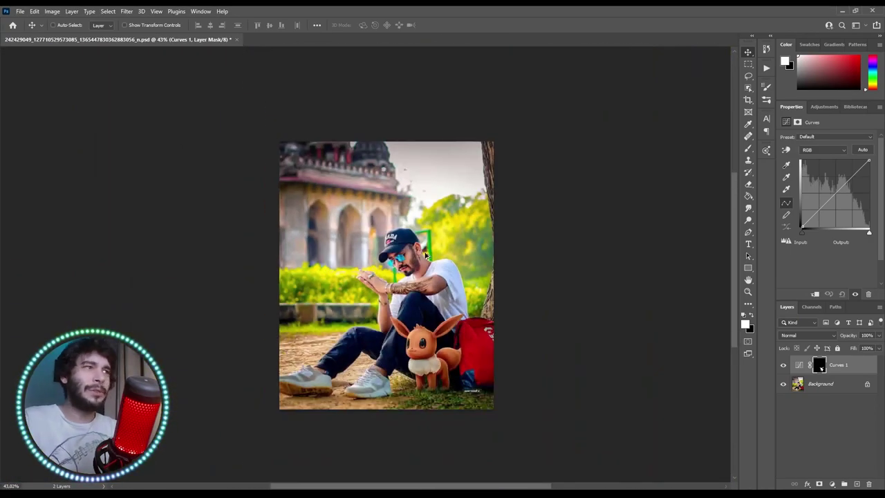
pyautogui.scroll(1, 409, 267)
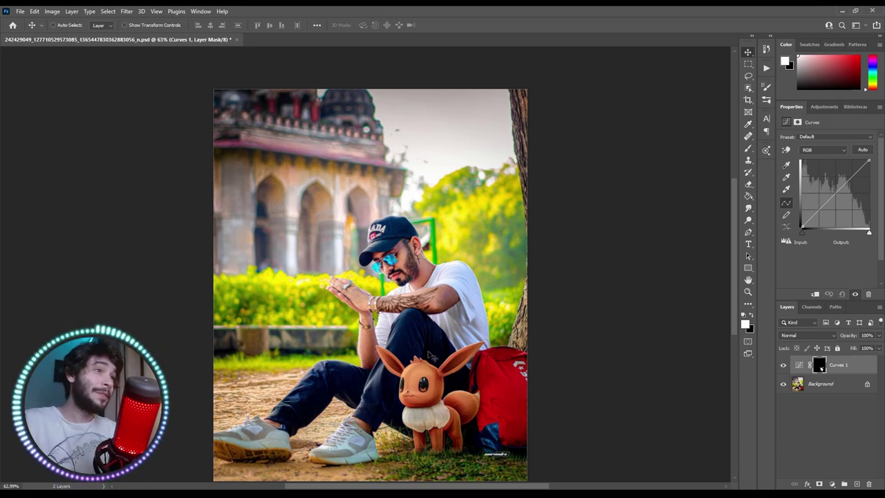
pyautogui.scroll(-1, 429, 355)
pyautogui.scroll(-2, 443, 345)
pyautogui.scroll(3, 470, 336)
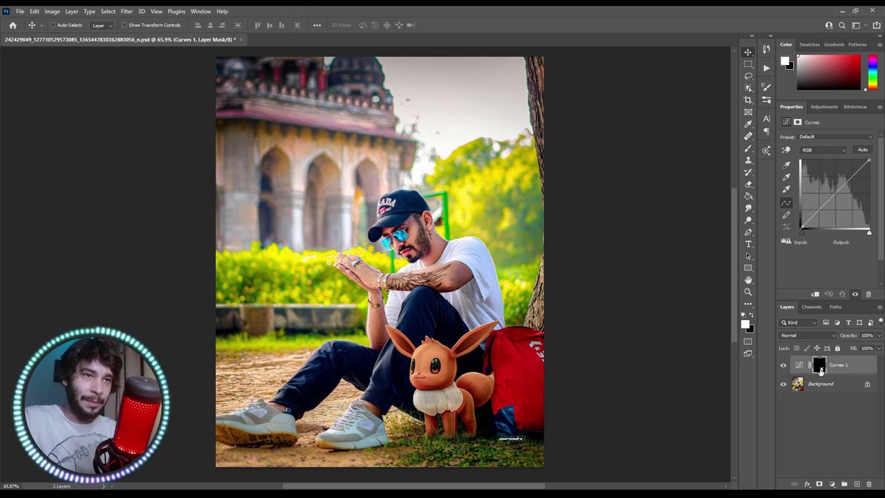
pyautogui.keyDown('alt'); pyautogui.click(819, 366); pyautogui.keyUp('alt')
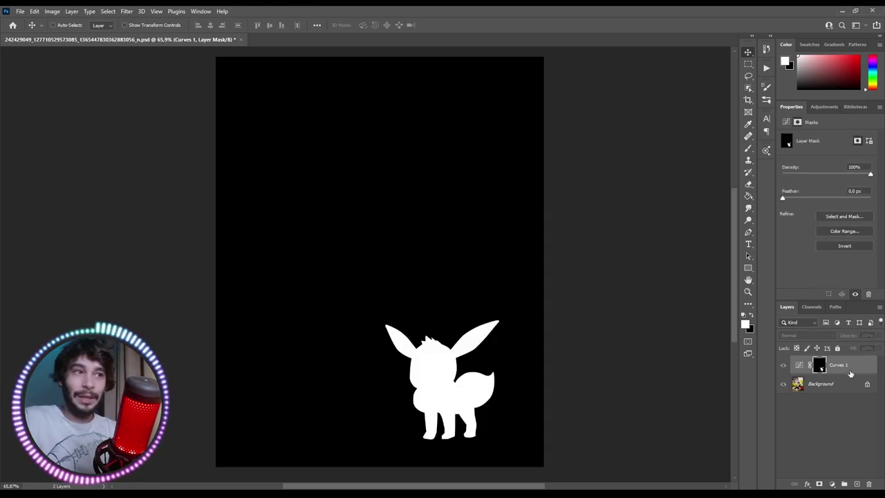
# Leave the mask-only view and zoom around the Eevee in the full composite
pyautogui.click(850, 374)
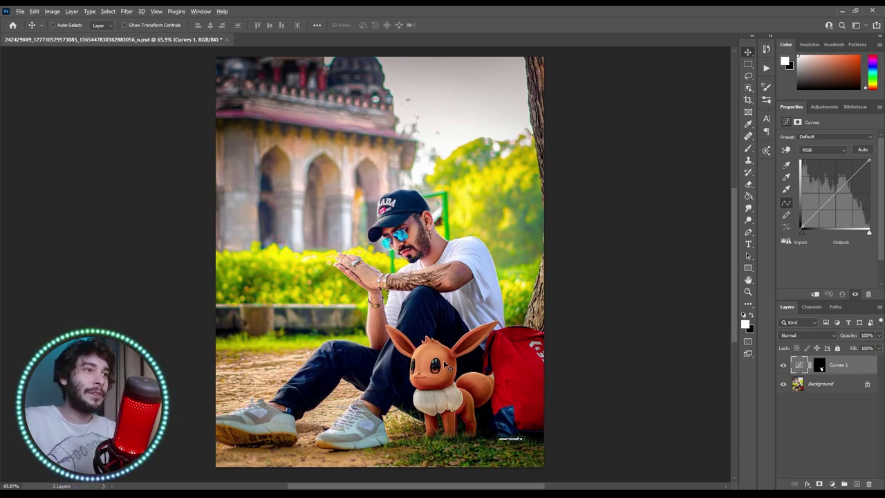
pyautogui.scroll(3, 448, 365)
pyautogui.scroll(-4, 448, 365)
pyautogui.scroll(1, 452, 360)
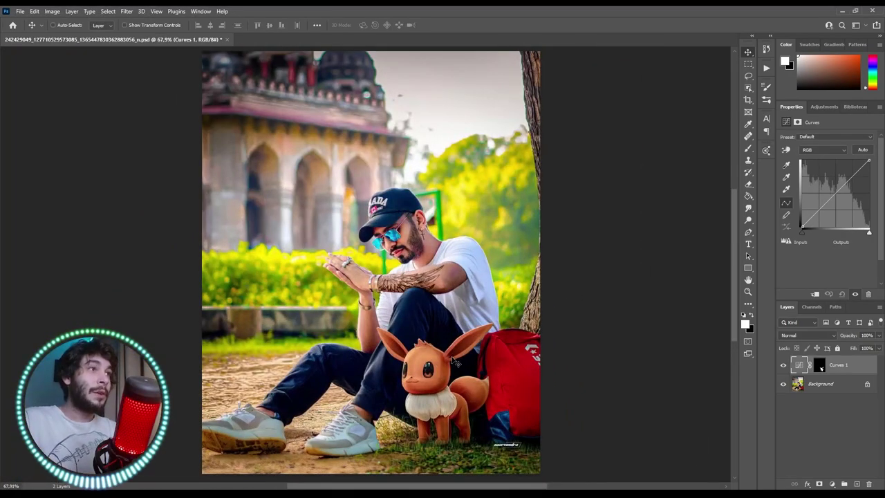
pyautogui.scroll(-2, 435, 342)
pyautogui.scroll(1, 434, 342)
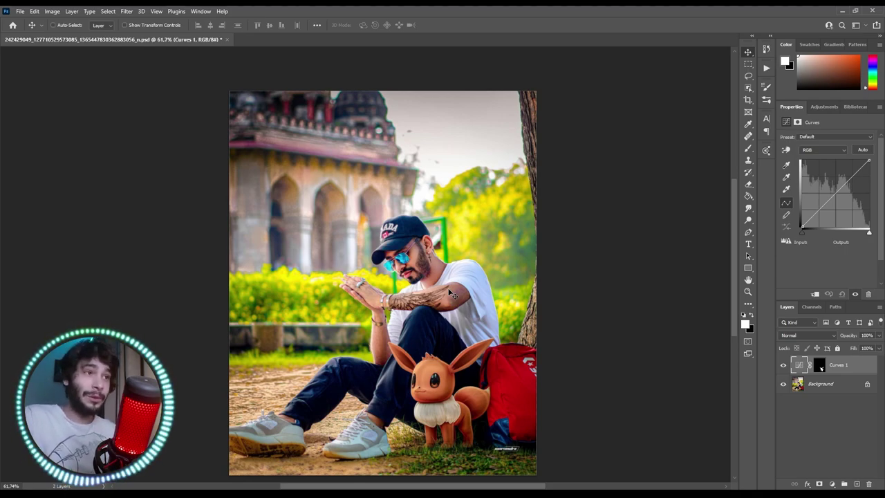
# Duplicate Curves 1 and drag the copy's top-right curve point down to output 124
pyautogui.doubleClick(838, 366)
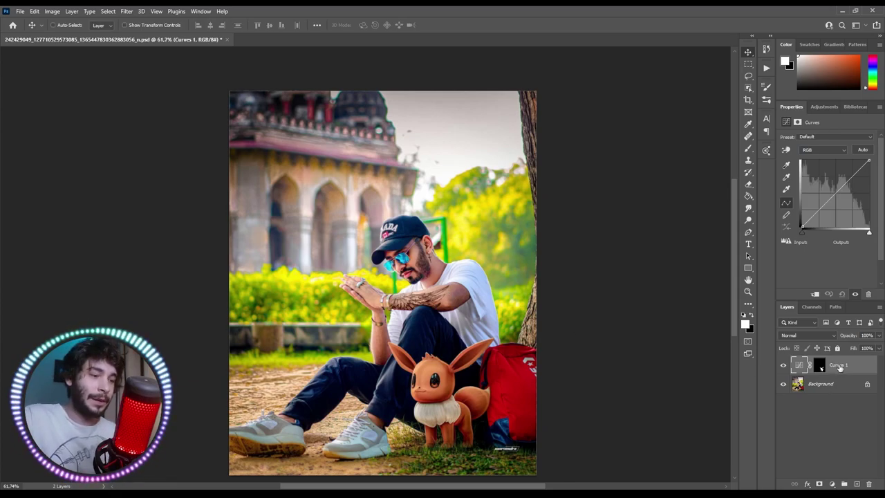
pyautogui.hotkey('ctrl', 'j')
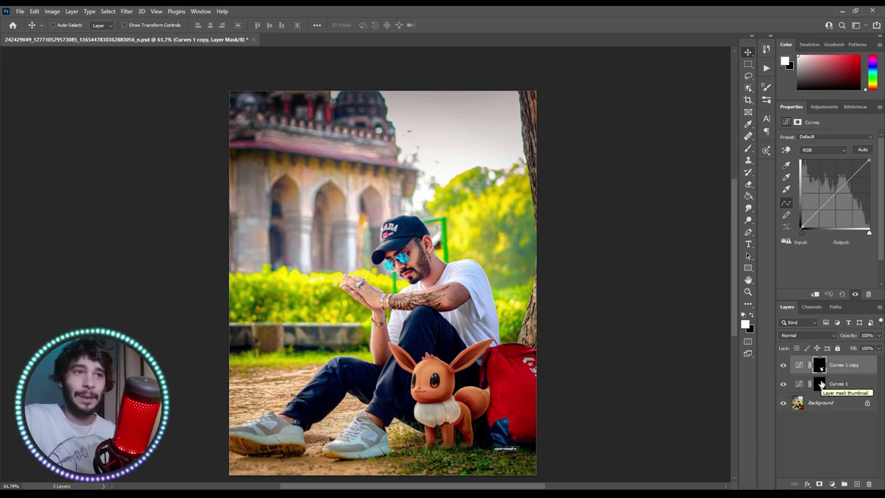
pyautogui.click(840, 366)
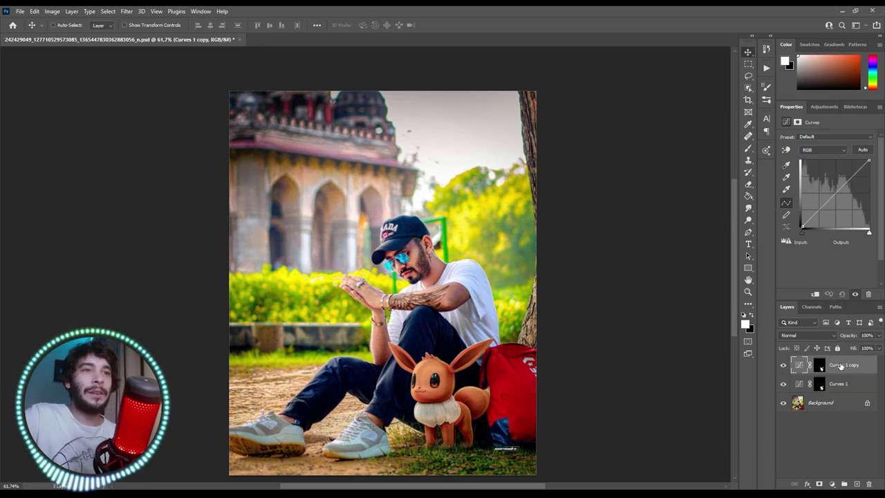
pyautogui.moveTo(869, 161); pyautogui.dragTo(869, 198)
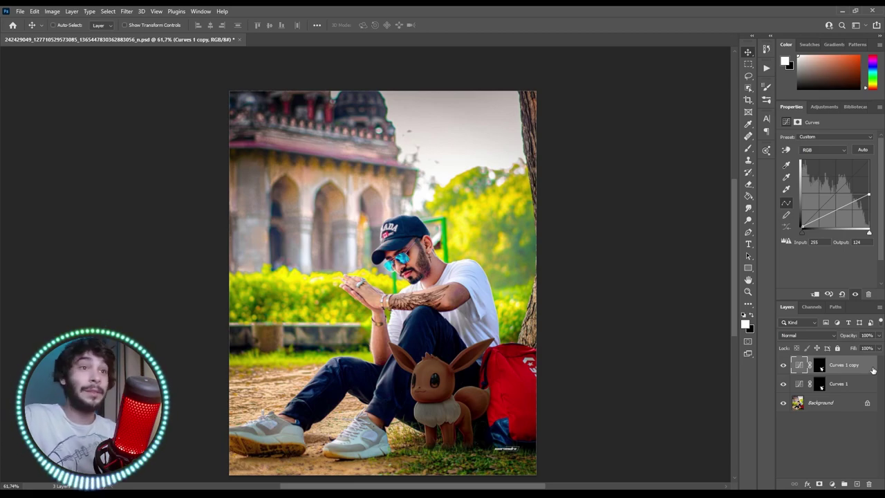
pyautogui.click(873, 370)
# Give Curves 1 copy a Blend If split on the Underlying Layer slider at 9
pyautogui.doubleClick(873, 370)
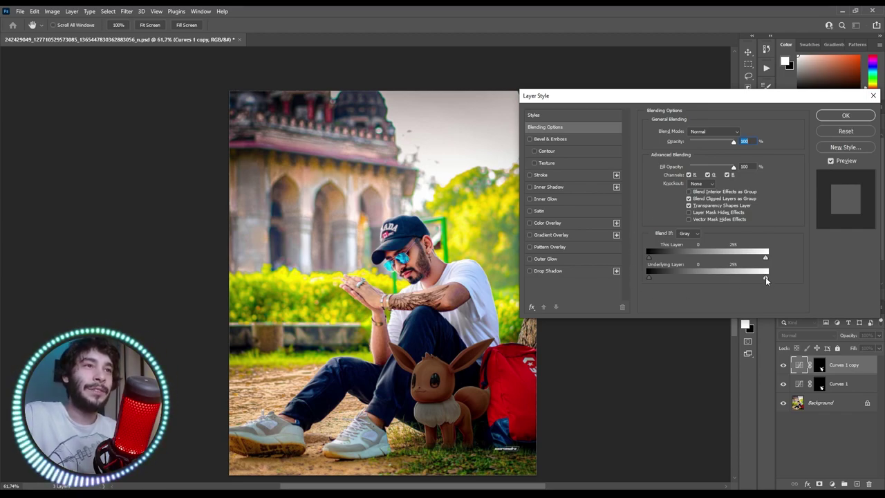
pyautogui.moveTo(765, 277); pyautogui.dragTo(652, 282)
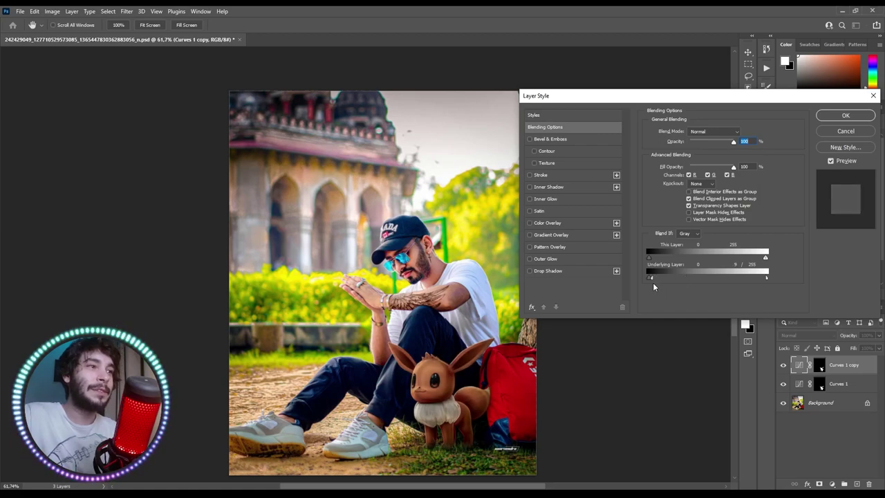
pyautogui.click(845, 117)
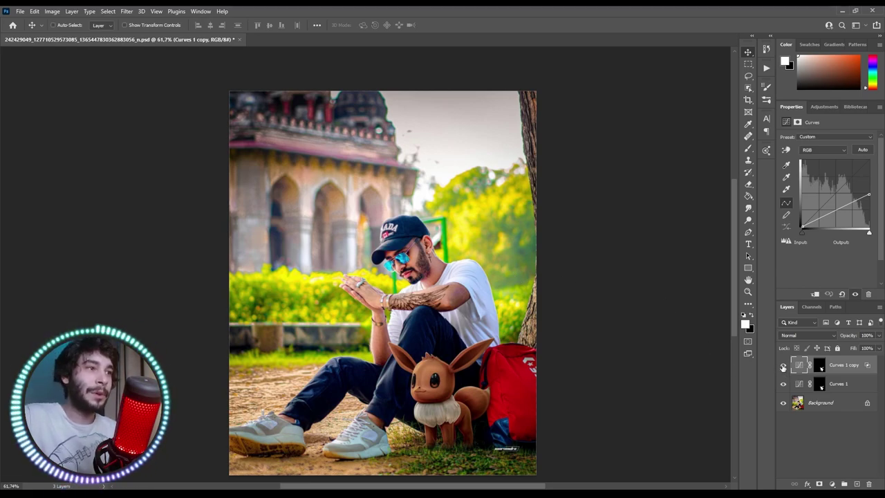
# Toggle Curves 1 copy's visibility to compare the darkening
pyautogui.click(783, 366)
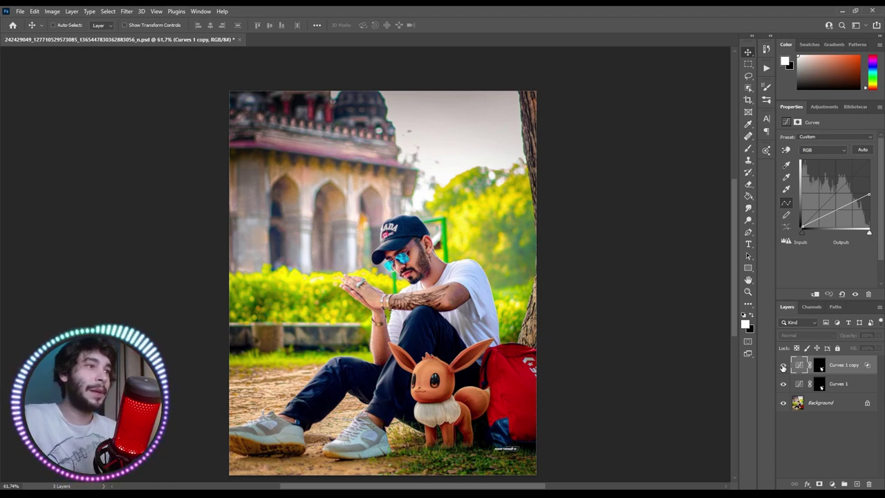
pyautogui.click(783, 366)
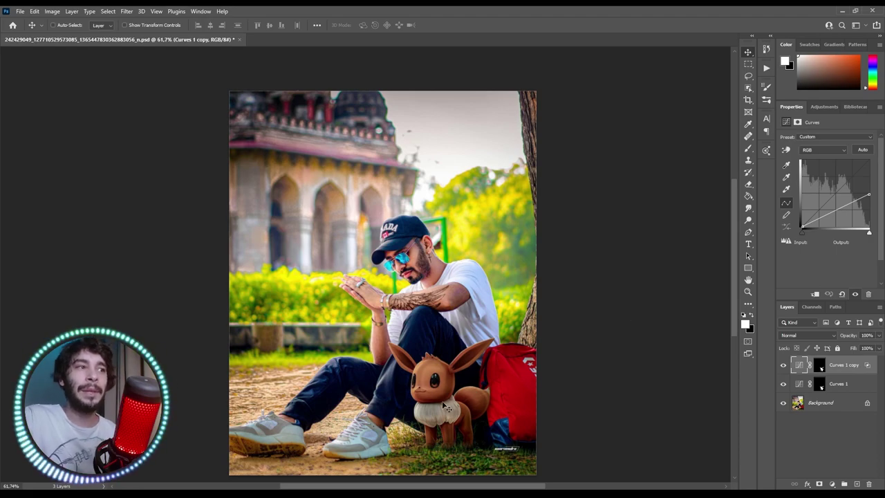
pyautogui.scroll(-3, 453, 363)
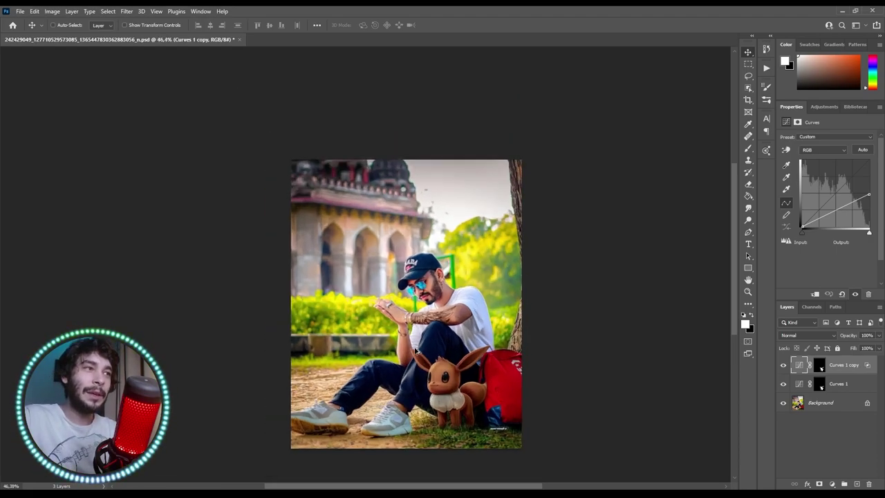
pyautogui.scroll(2, 420, 354)
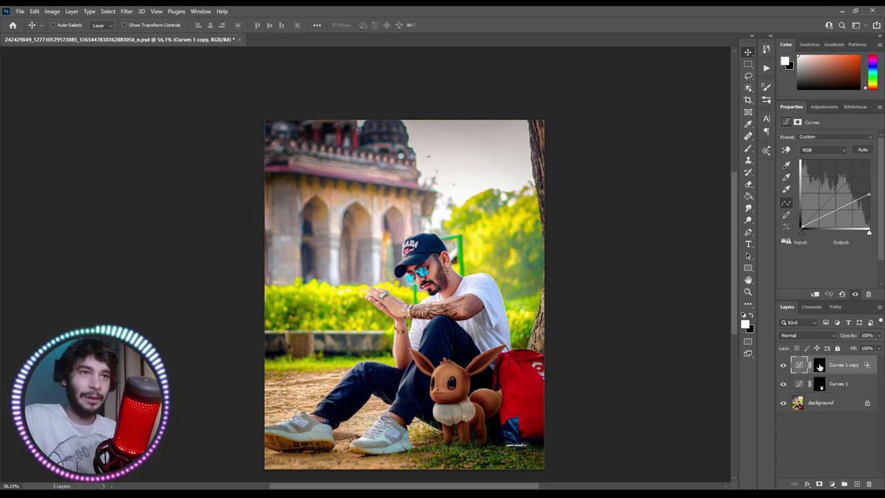
# Target the Curves 1 copy mask with a soft round black brush at 100 px
pyautogui.click(819, 366)
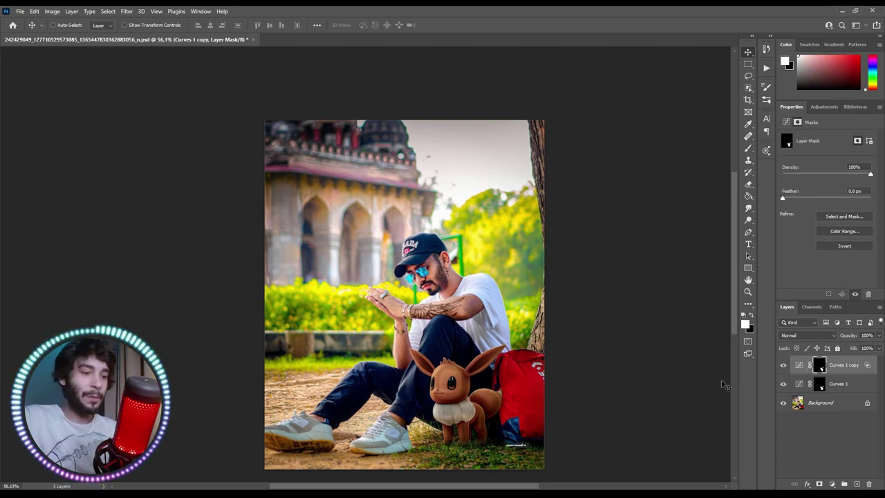
pyautogui.press('b')
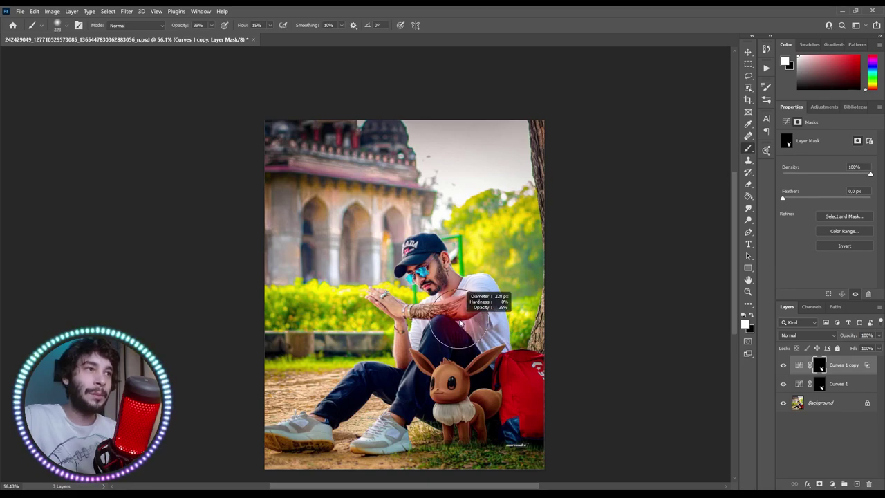
pyautogui.rightClick(622, 337)
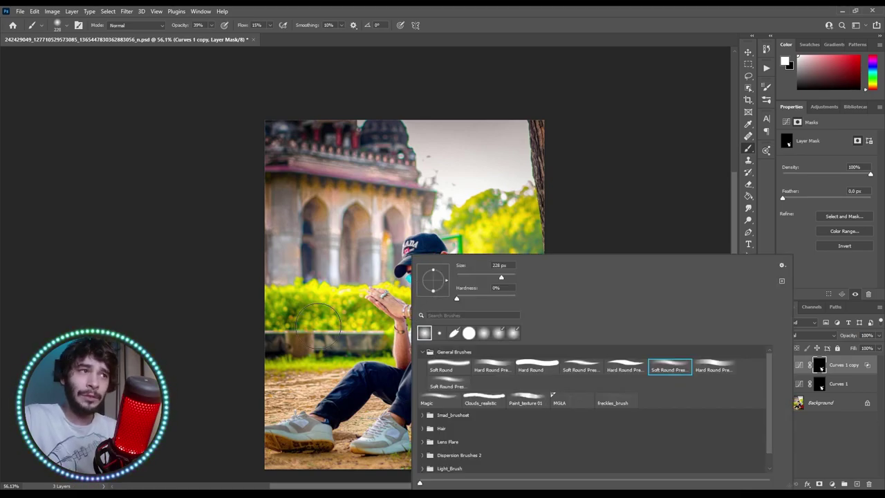
pyautogui.click(323, 325)
pyautogui.press('x')
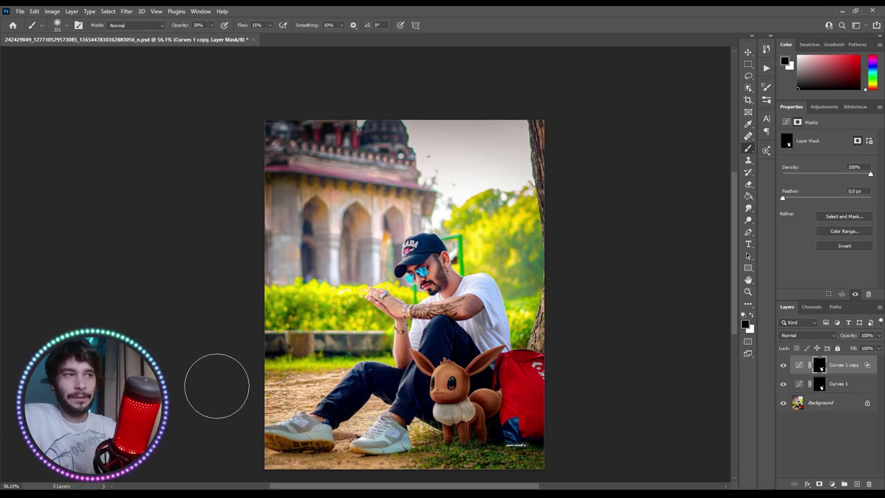
pyautogui.press('[')
pyautogui.press('[')
pyautogui.press('[')
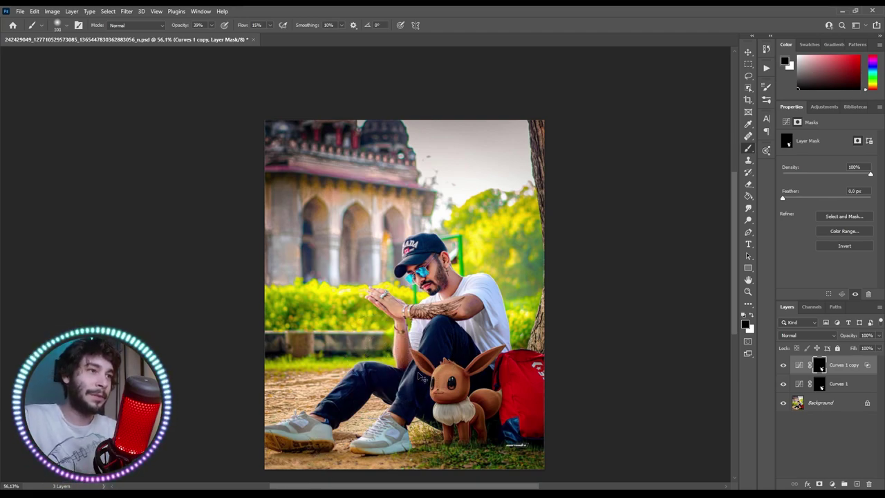
pyautogui.press('v')
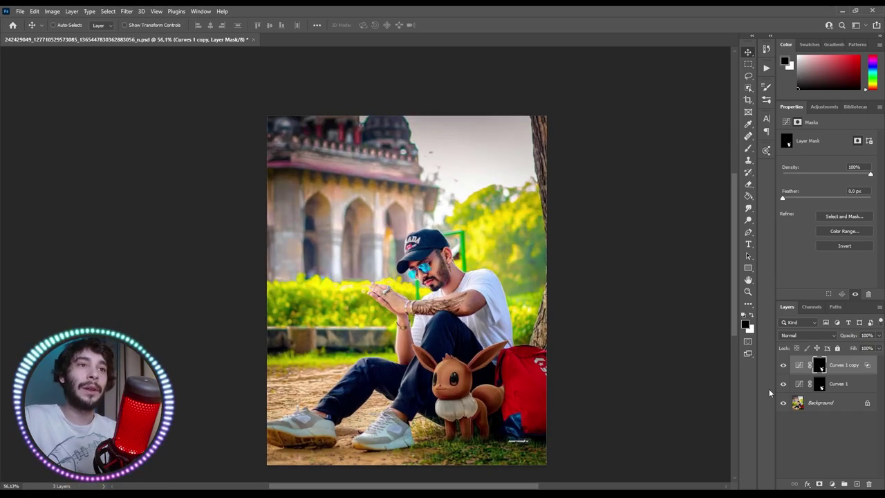
# Select Curves 1 copy and toggle its visibility to compare
pyautogui.click(799, 365)
pyautogui.click(783, 365)
pyautogui.click(785, 366)
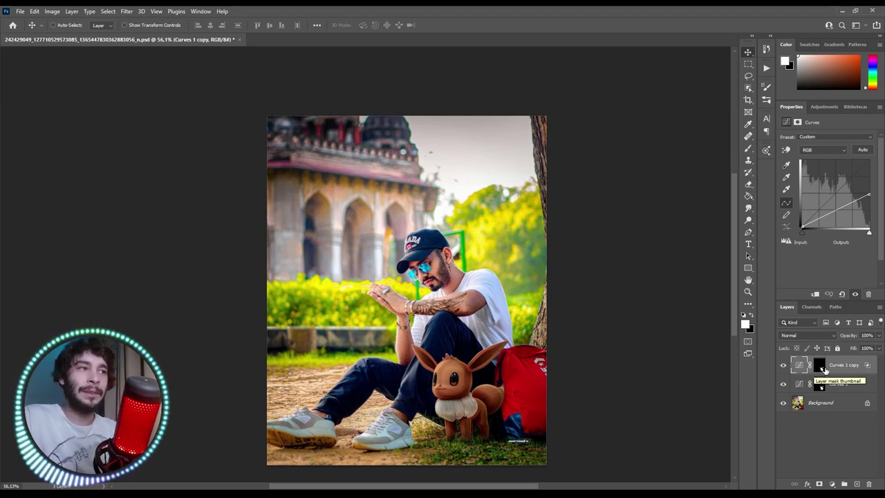
# Add an Eevee-masked Color Balance with midtones Cyan-Red +16 and Yellow-Blue -19
pyautogui.keyDown('ctrl'); pyautogui.click(822, 370); pyautogui.keyUp('ctrl')
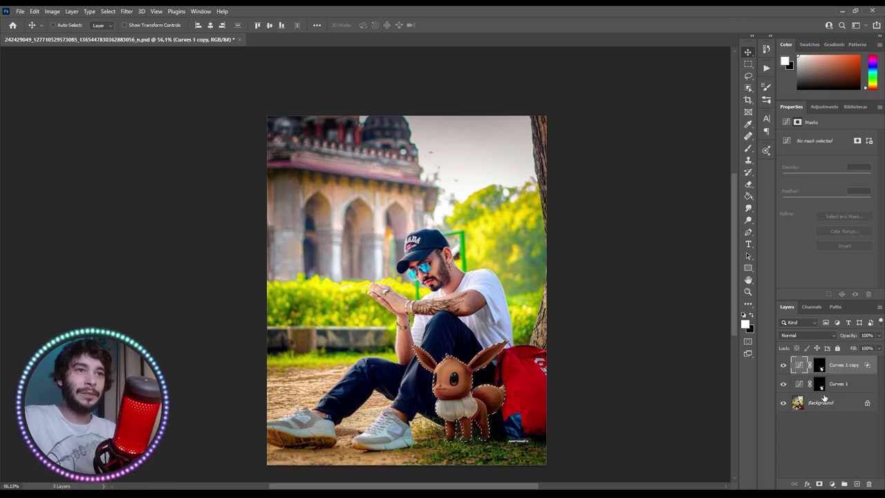
pyautogui.click(831, 484)
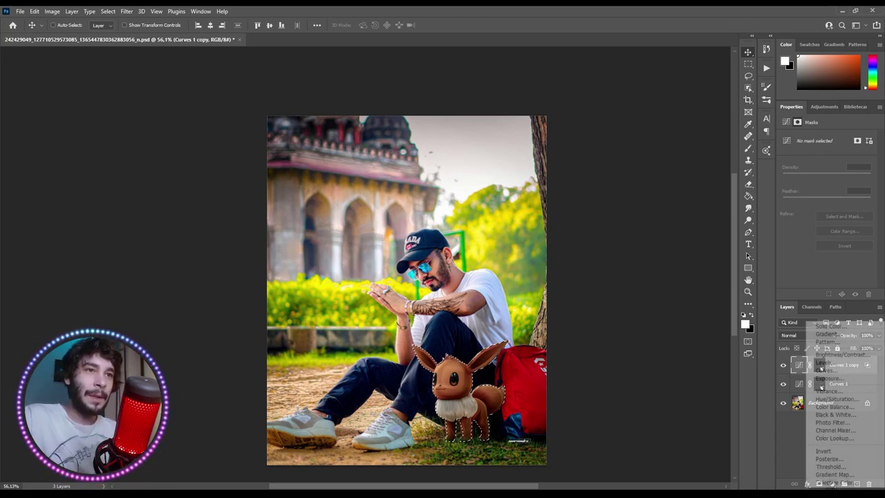
pyautogui.click(834, 407)
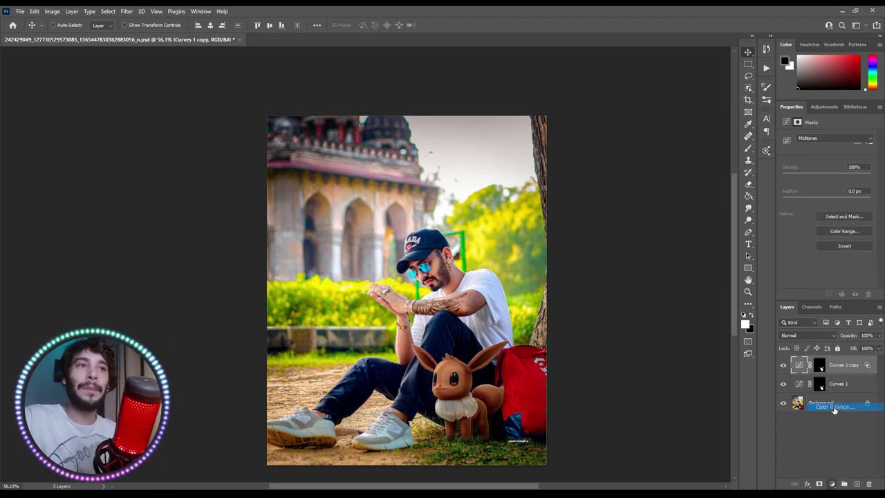
pyautogui.moveTo(812, 152)
pyautogui.mouseDown()
pyautogui.moveTo(819, 155)
pyautogui.moveTo(809, 185)
pyautogui.mouseUp()
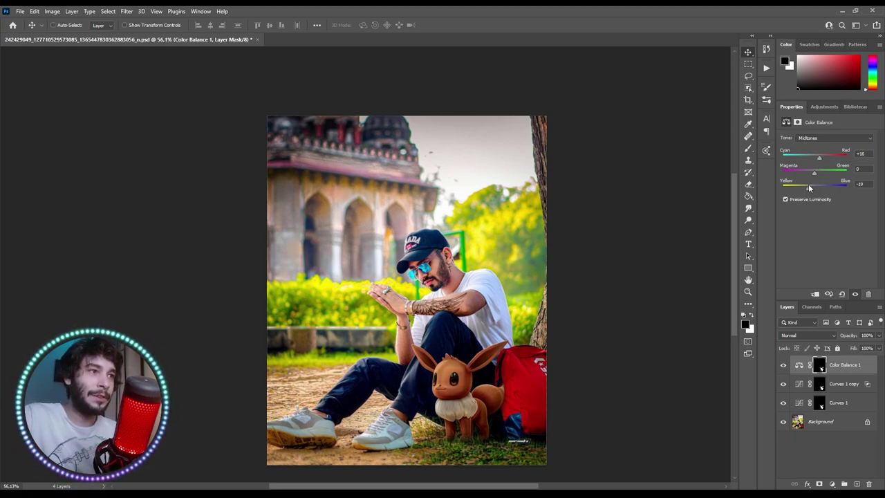
pyautogui.moveTo(783, 364)
pyautogui.mouseDown()
pyautogui.moveTo(783, 385)
pyautogui.moveTo(783, 366)
pyautogui.mouseUp()
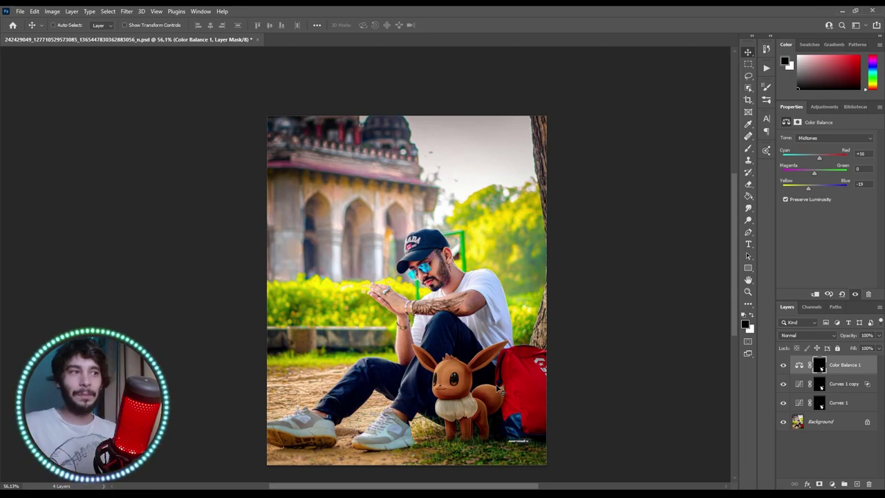
# Zoom in on the Eevee and add an empty Layer 1 above Color Balance 1
pyautogui.scroll(-3, 448, 329)
pyautogui.scroll(2, 456, 333)
pyautogui.scroll(1, 426, 361)
pyautogui.scroll(2, 424, 359)
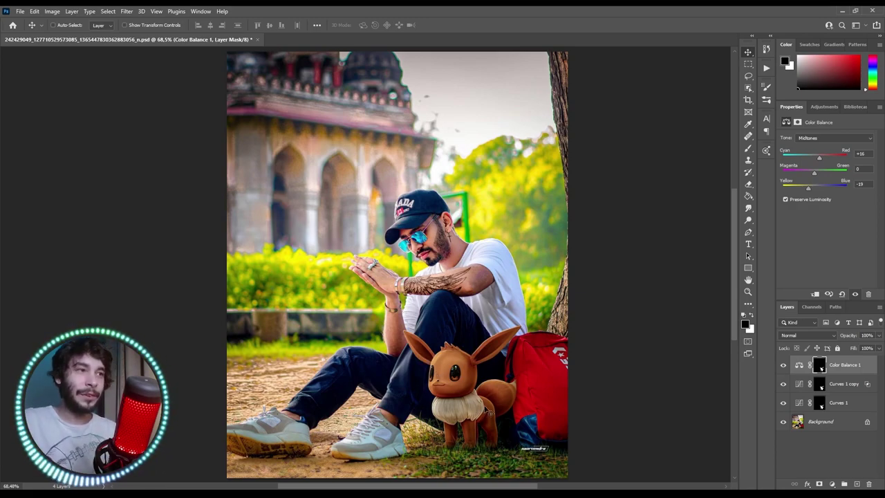
pyautogui.scroll(3, 483, 422)
pyautogui.scroll(2, 484, 421)
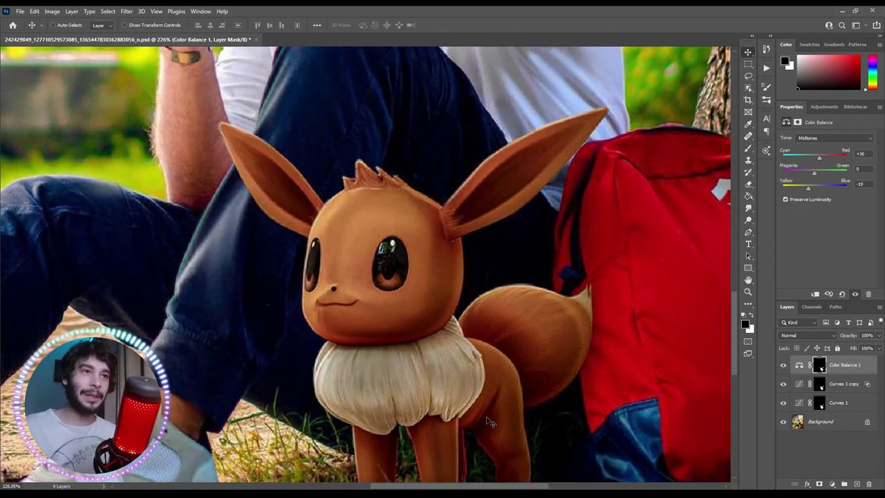
pyautogui.scroll(-1, 487, 422)
pyautogui.scroll(-4, 450, 360)
pyautogui.scroll(3, 418, 300)
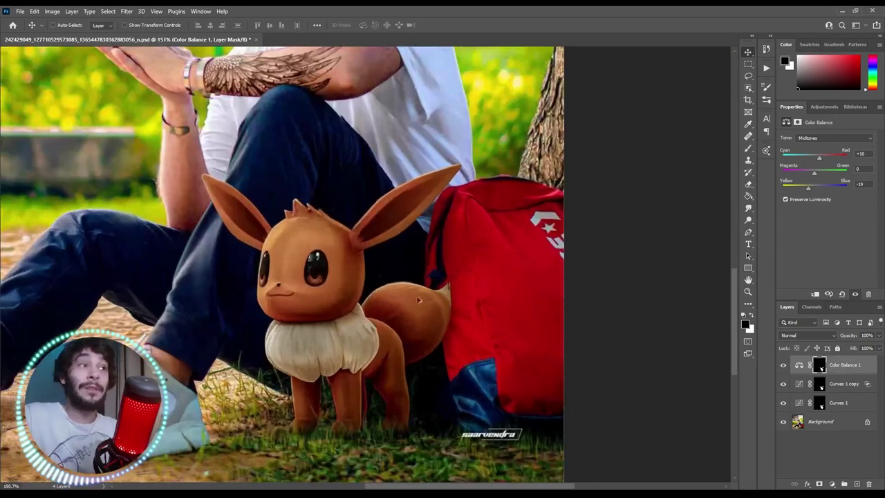
pyautogui.scroll(2, 419, 300)
pyautogui.scroll(-2, 420, 321)
pyautogui.scroll(1, 422, 335)
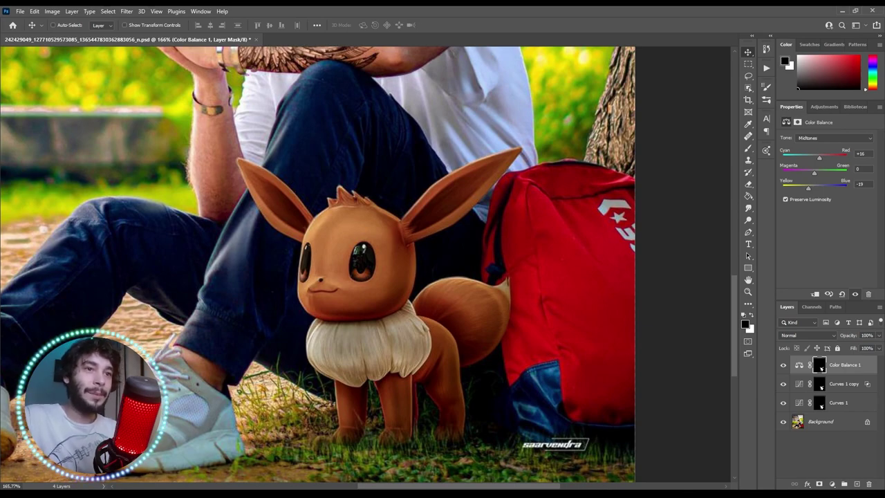
pyautogui.click(855, 484)
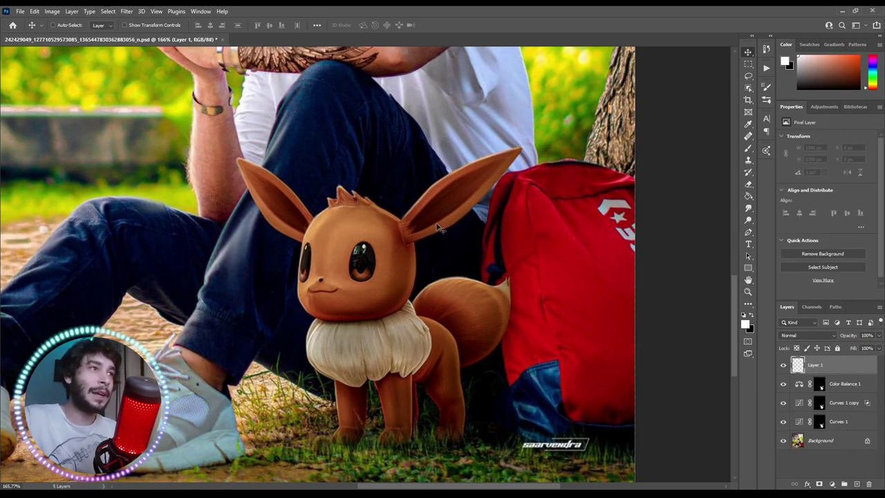
# Set the brush to 63% opacity and paint fur strokes beside the Eevee on Layer 1
pyautogui.press('b')
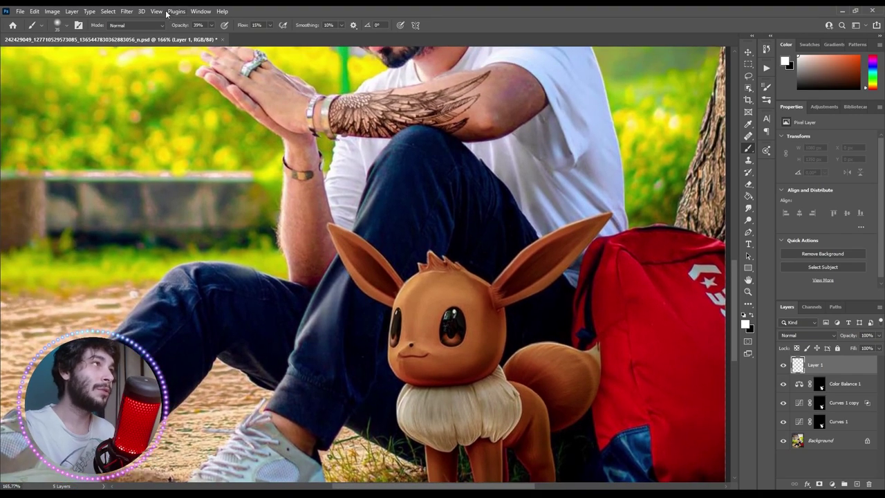
pyautogui.moveTo(179, 28); pyautogui.dragTo(264, 37)
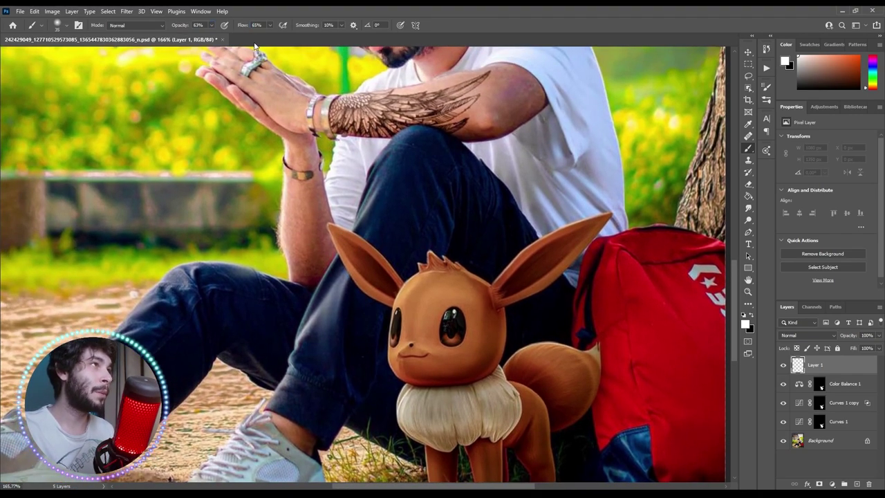
pyautogui.click(327, 225)
pyautogui.moveTo(327, 226); pyautogui.dragTo(329, 236)
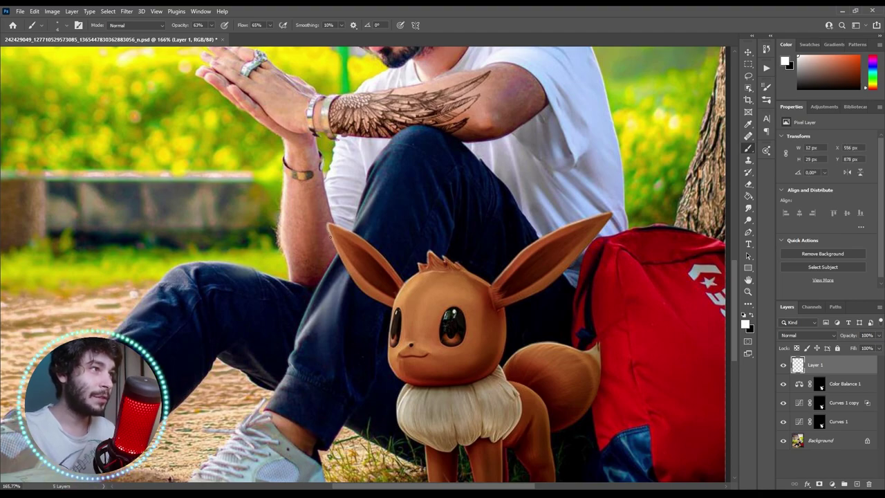
pyautogui.moveTo(335, 283); pyautogui.dragTo(339, 298)
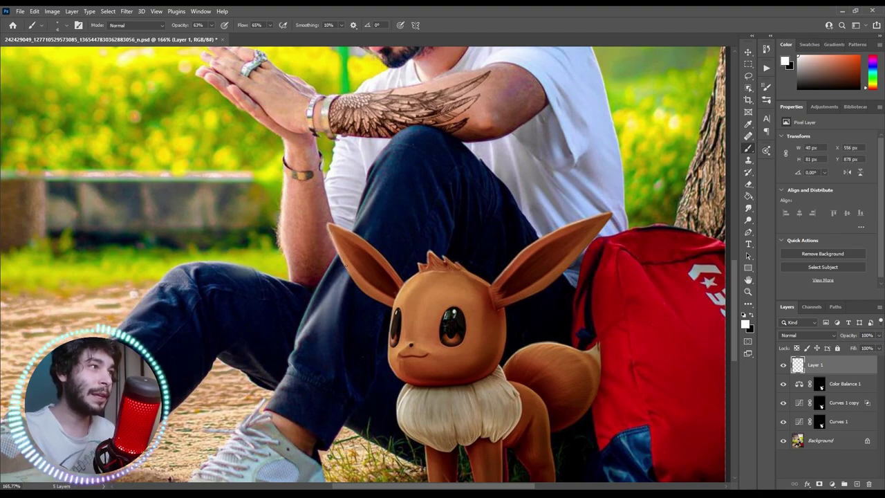
pyautogui.moveTo(347, 272)
pyautogui.mouseDown()
pyautogui.moveTo(319, 280)
pyautogui.moveTo(337, 256)
pyautogui.mouseUp()
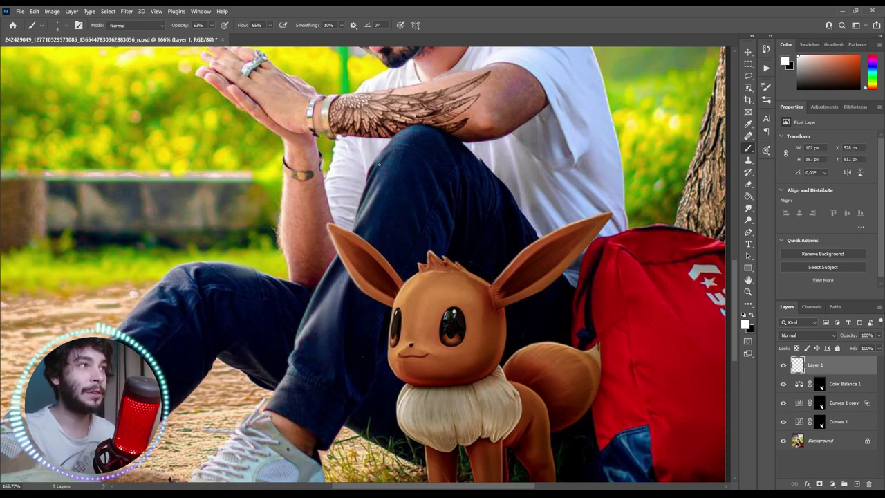
# Paint soft highlights on Eevee's head, face, eye, ear tip and chest fur
pyautogui.moveTo(387, 153); pyautogui.dragTo(389, 148)
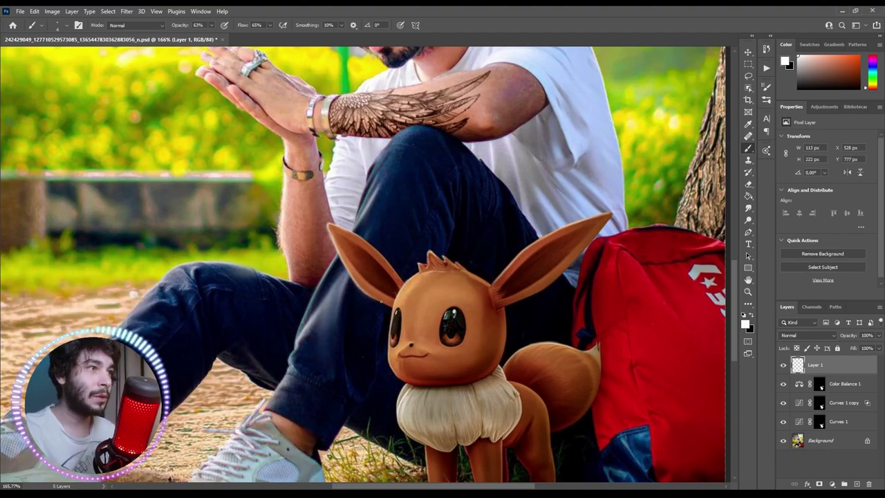
pyautogui.moveTo(495, 290); pyautogui.dragTo(396, 295)
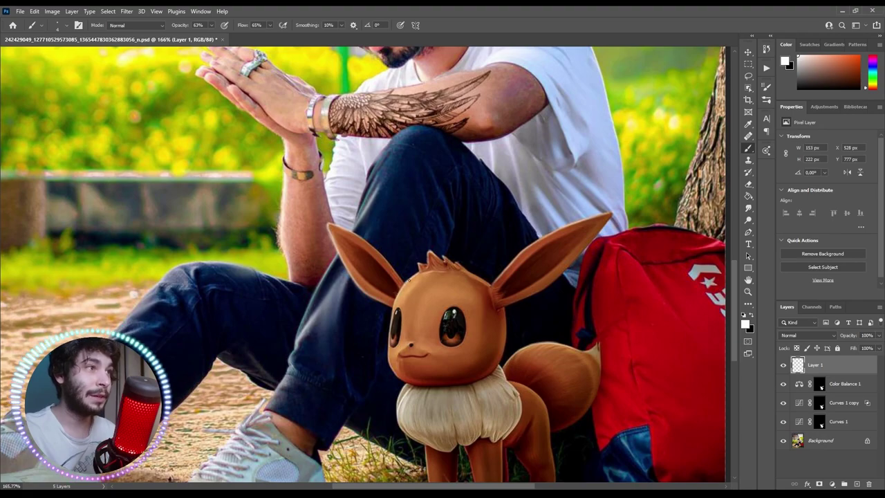
pyautogui.moveTo(391, 306)
pyautogui.mouseDown()
pyautogui.moveTo(390, 360)
pyautogui.moveTo(413, 345)
pyautogui.mouseUp()
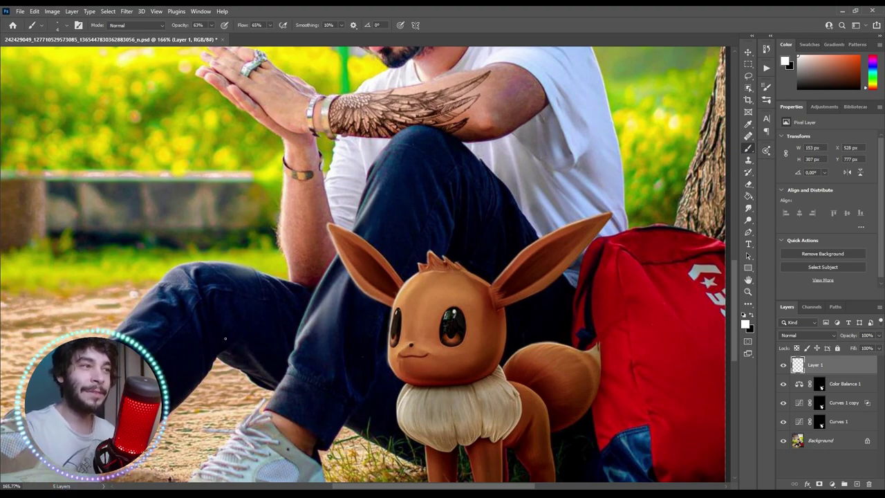
pyautogui.moveTo(408, 279); pyautogui.dragTo(425, 271)
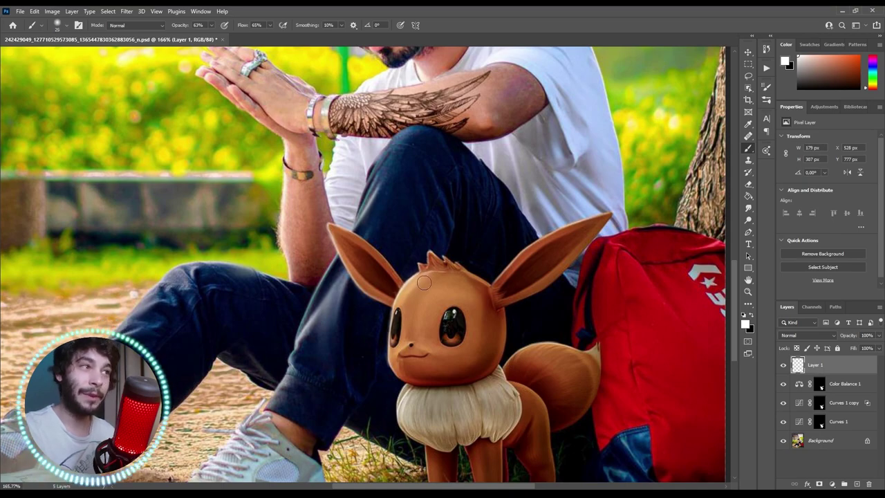
pyautogui.moveTo(383, 376); pyautogui.dragTo(394, 366)
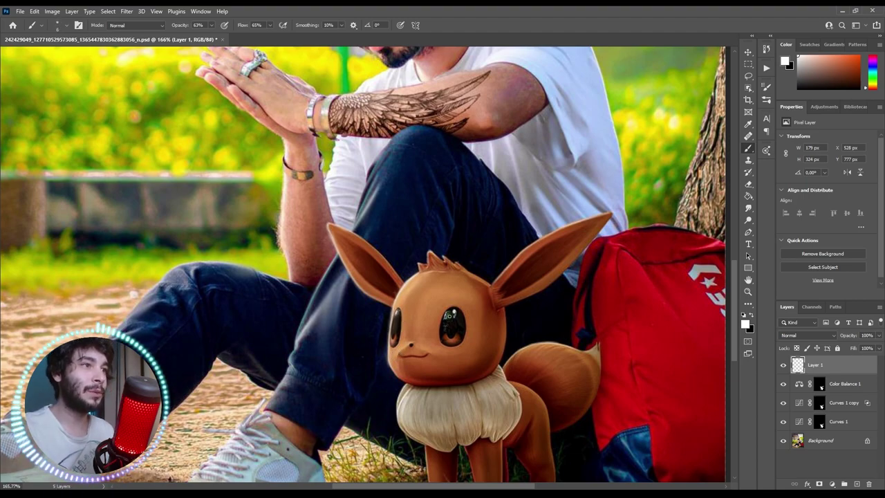
pyautogui.moveTo(447, 313); pyautogui.dragTo(455, 316)
pyautogui.moveTo(602, 220)
pyautogui.mouseDown()
pyautogui.moveTo(609, 215)
pyautogui.moveTo(571, 224)
pyautogui.mouseUp()
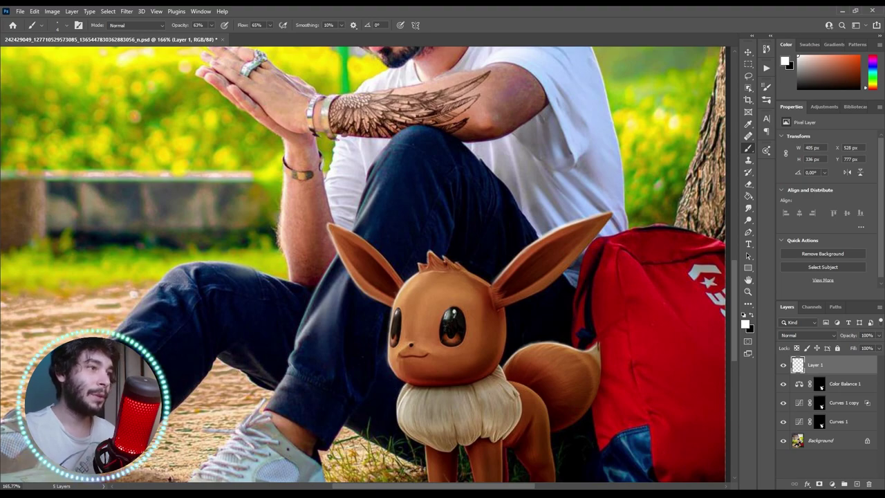
pyautogui.moveTo(399, 408)
pyautogui.mouseDown()
pyautogui.moveTo(398, 428)
pyautogui.moveTo(413, 407)
pyautogui.mouseUp()
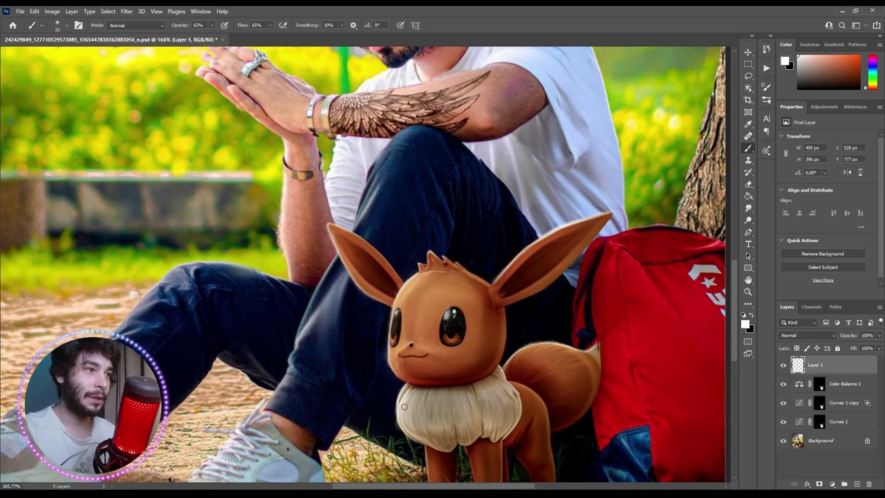
# Paint extra soft highlights on Eevee's chest fur and a small one near its front foot on Layer 1
pyautogui.press(']')
pyautogui.press(']')
pyautogui.moveTo(441, 435); pyautogui.dragTo(408, 408)
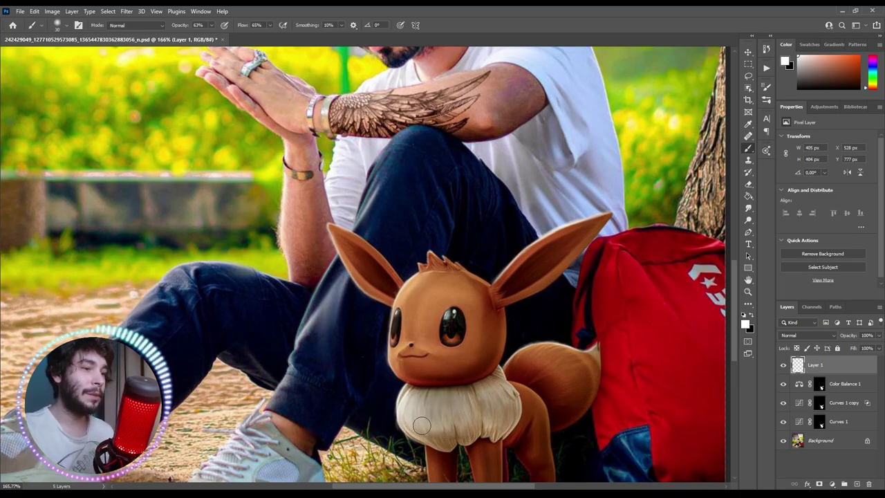
pyautogui.scroll(-3, 421, 408)
pyautogui.press('[')
pyautogui.press('[')
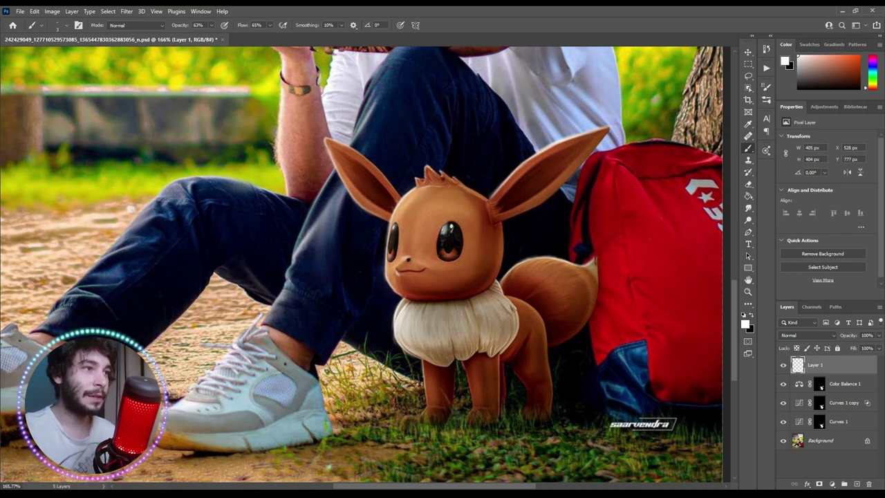
pyautogui.moveTo(421, 407); pyautogui.dragTo(425, 412)
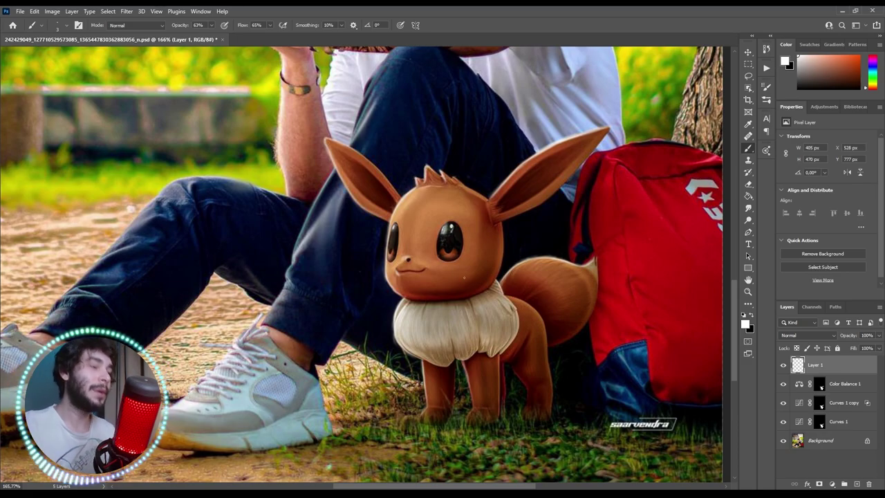
pyautogui.press('v')
pyautogui.scroll(-5, 378, 282)
pyautogui.scroll(1, 370, 200)
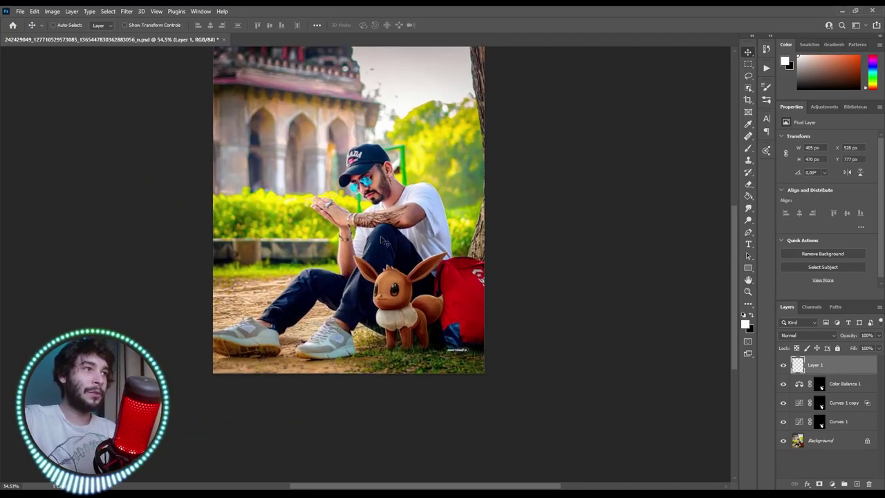
pyautogui.click(783, 365)
pyautogui.click(784, 369)
pyautogui.click(784, 366)
pyautogui.scroll(2, 502, 306)
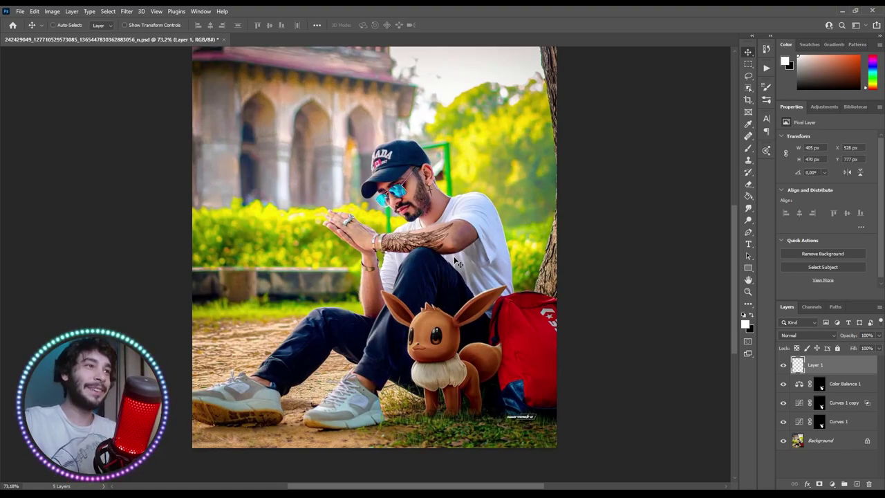
pyautogui.keyDown('alt'); pyautogui.click(783, 440); pyautogui.keyUp('alt')
pyautogui.keyDown('alt'); pyautogui.click(783, 440); pyautogui.keyUp('alt')
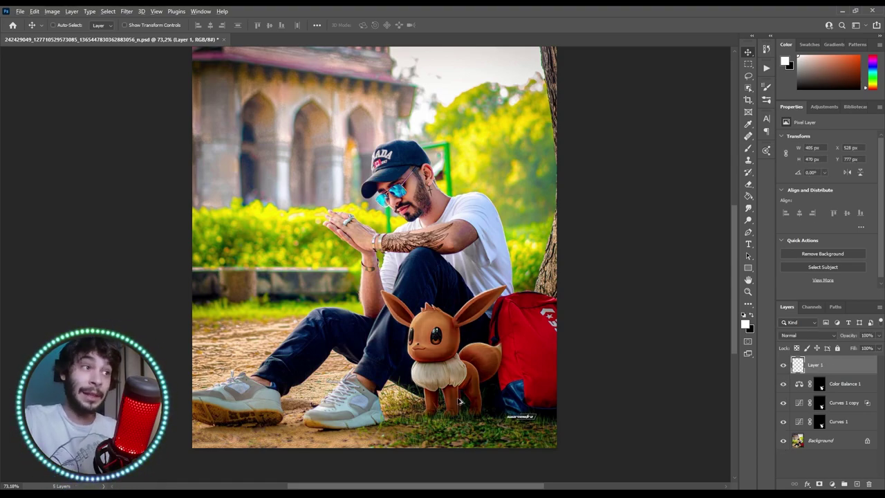
pyautogui.scroll(2, 460, 404)
pyautogui.scroll(2, 463, 408)
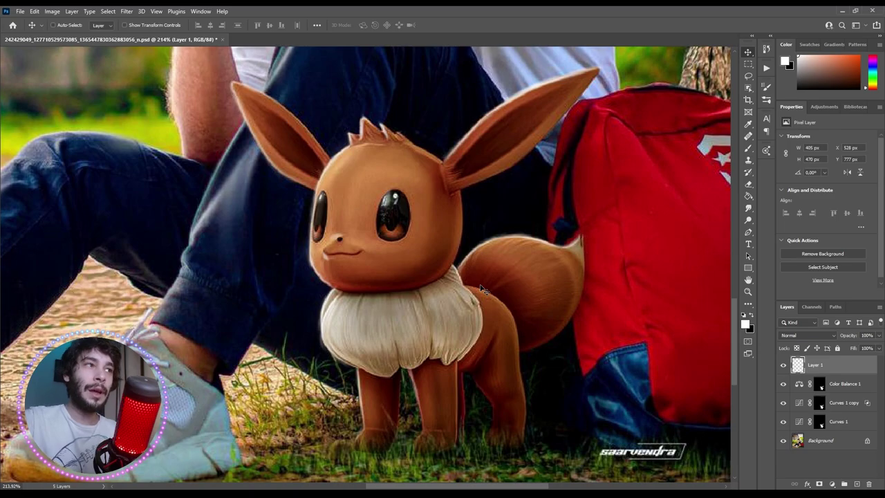
pyautogui.scroll(-2, 477, 284)
pyautogui.scroll(2, 426, 272)
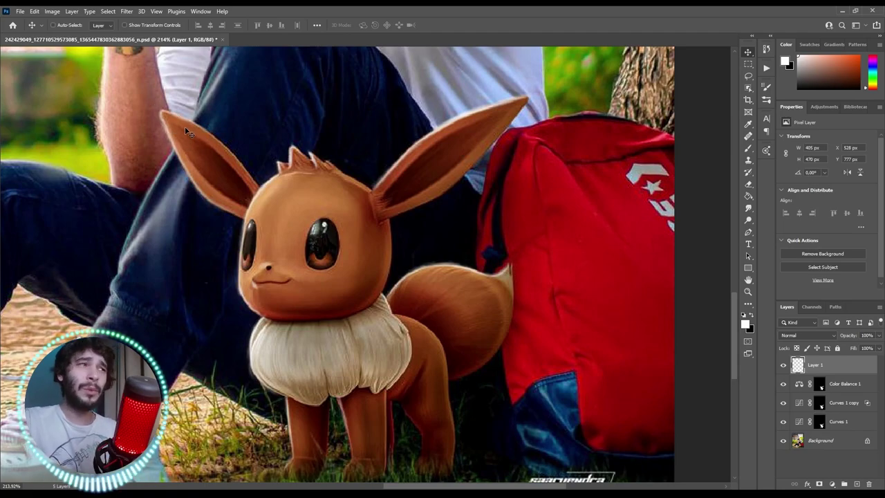
# Add a new Layer 2, rotate the view about 77 degrees, and paint a light rim highlight along Eevee's leg edge
pyautogui.click(856, 485)
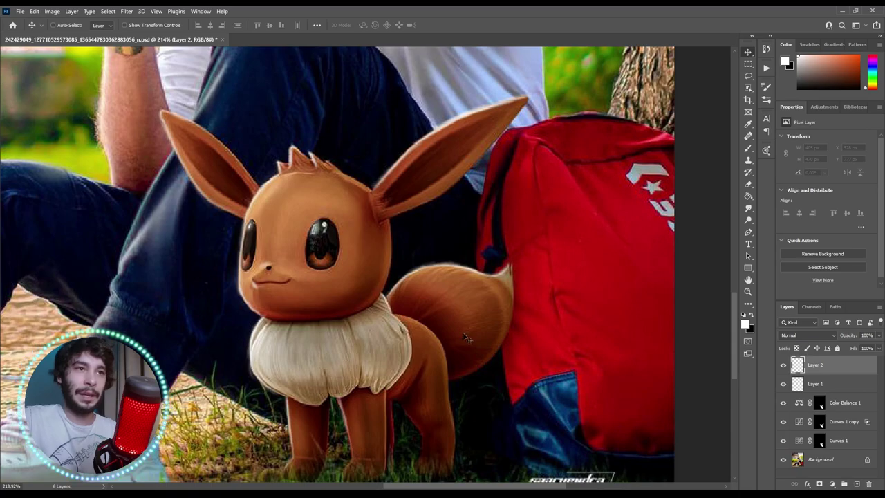
pyautogui.scroll(3, 460, 304)
pyautogui.press('b')
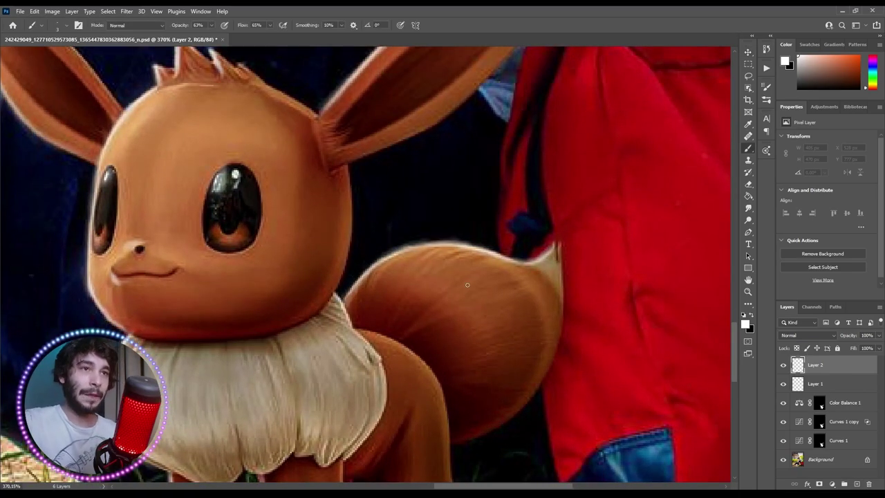
pyautogui.press('r')
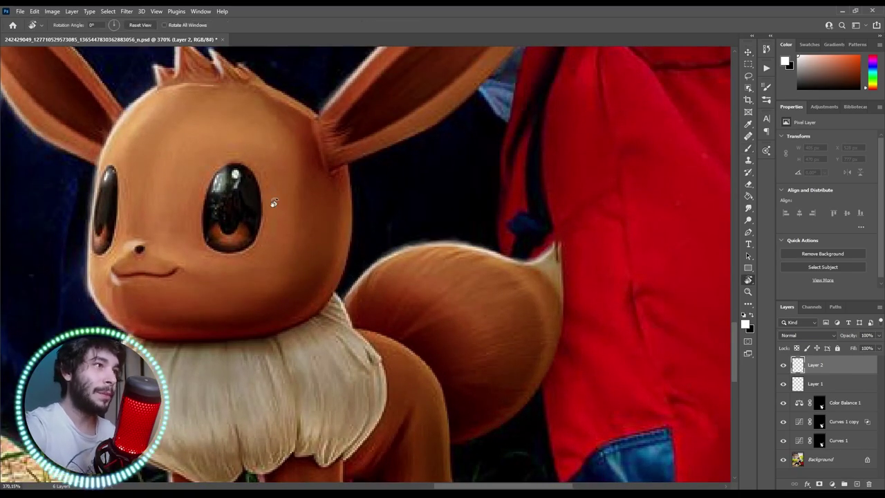
pyautogui.moveTo(272, 203); pyautogui.dragTo(419, 139)
pyautogui.press('b')
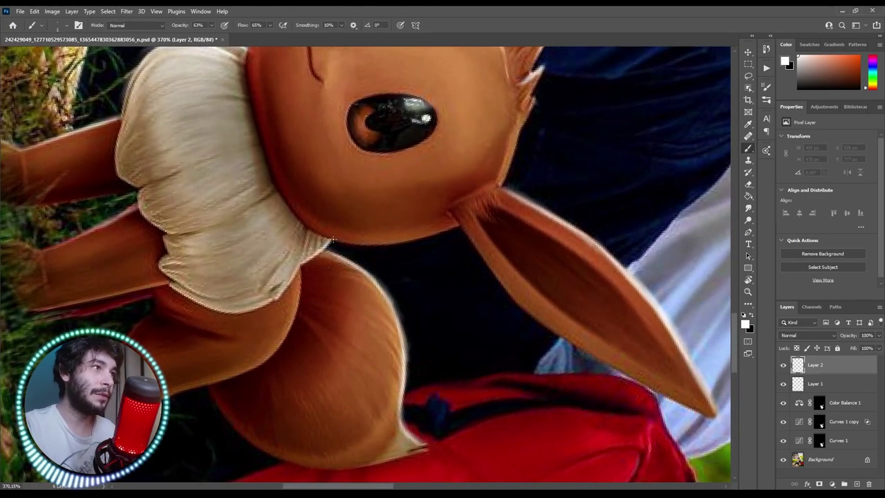
pyautogui.moveTo(343, 260)
pyautogui.mouseDown()
pyautogui.moveTo(378, 276)
pyautogui.moveTo(410, 332)
pyautogui.moveTo(396, 425)
pyautogui.mouseUp()
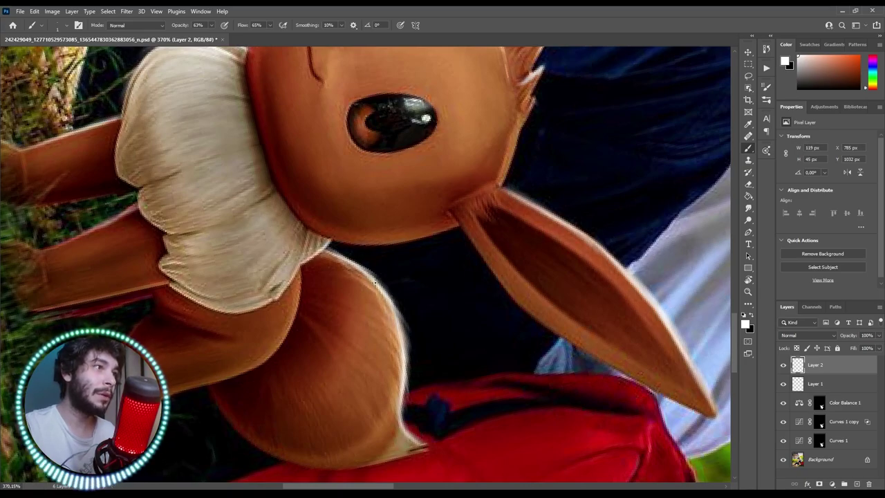
pyautogui.moveTo(409, 441)
pyautogui.mouseDown()
pyautogui.moveTo(396, 421)
pyautogui.moveTo(413, 434)
pyautogui.mouseUp()
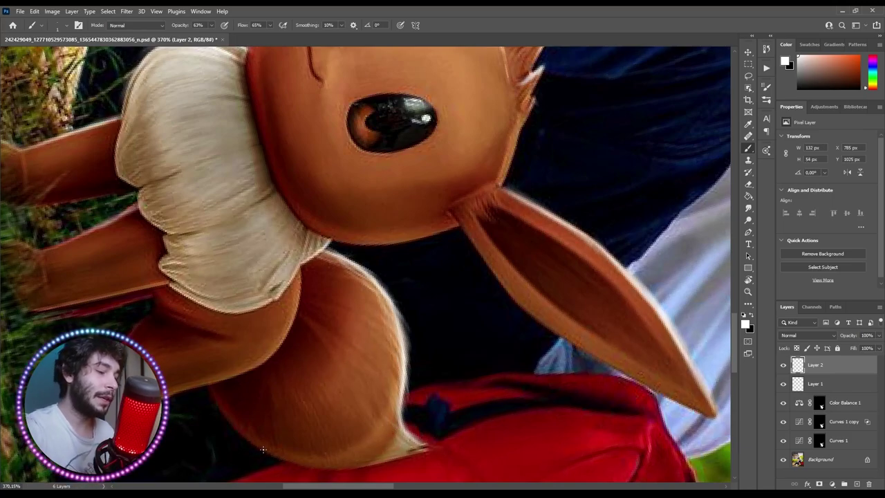
# Sample dark red-brown and light orange from the image and paint fur strands along the leg edge and tip
pyautogui.keyDown('alt'); pyautogui.click(235, 414); pyautogui.keyUp('alt')
pyautogui.moveTo(212, 385)
pyautogui.mouseDown()
pyautogui.moveTo(165, 295)
pyautogui.moveTo(175, 300)
pyautogui.mouseUp()
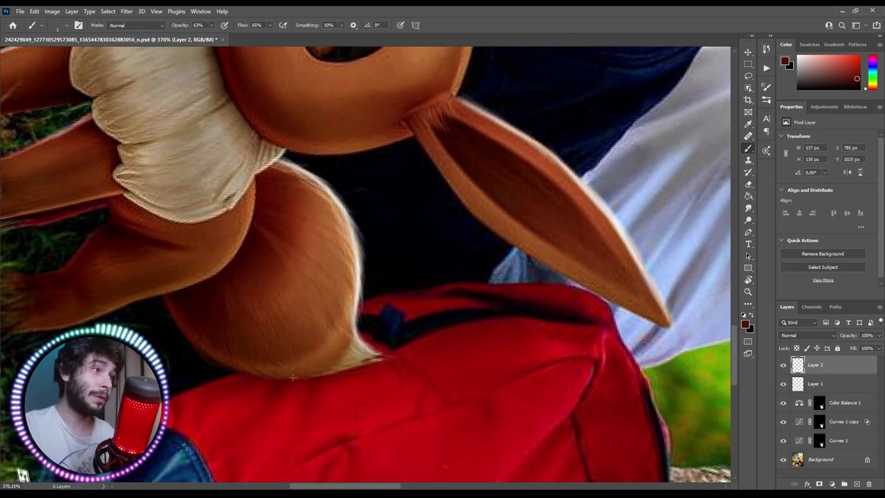
pyautogui.moveTo(186, 335); pyautogui.dragTo(166, 321)
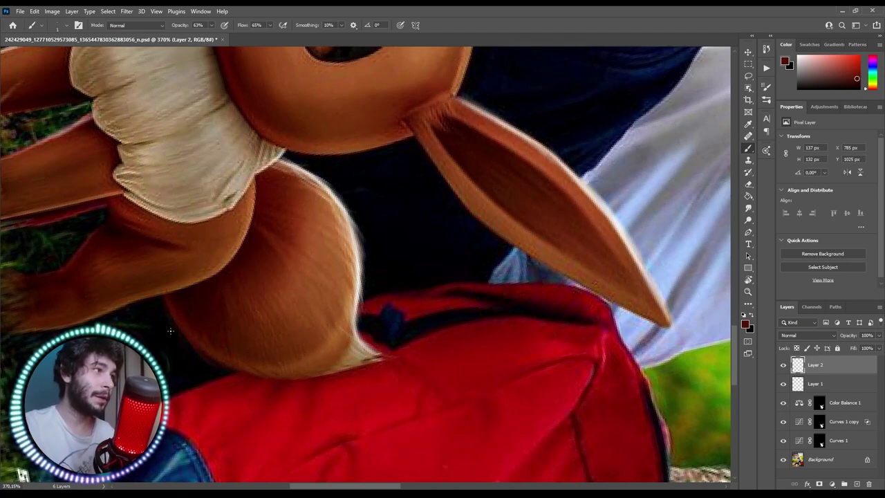
pyautogui.keyDown('alt'); pyautogui.click(356, 345); pyautogui.keyUp('alt')
pyautogui.moveTo(170, 305)
pyautogui.mouseDown()
pyautogui.moveTo(201, 351)
pyautogui.moveTo(227, 346)
pyautogui.mouseUp()
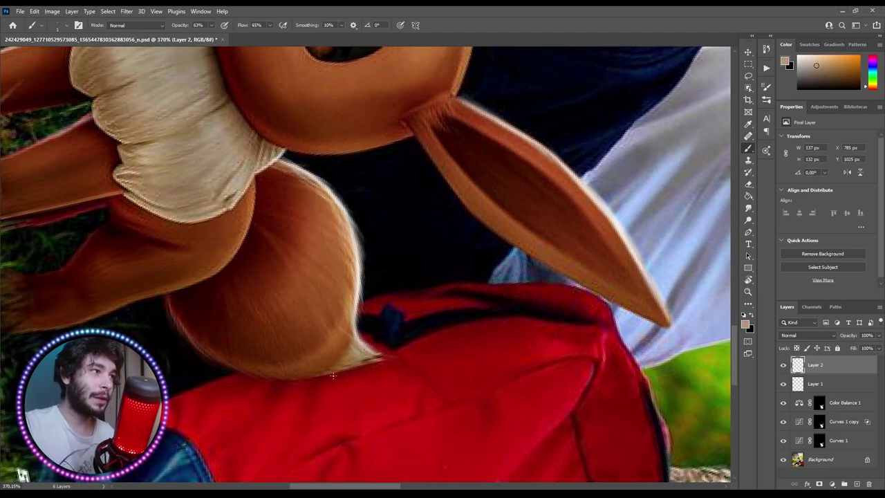
pyautogui.moveTo(351, 366)
pyautogui.mouseDown()
pyautogui.moveTo(404, 353)
pyautogui.moveTo(384, 346)
pyautogui.mouseUp()
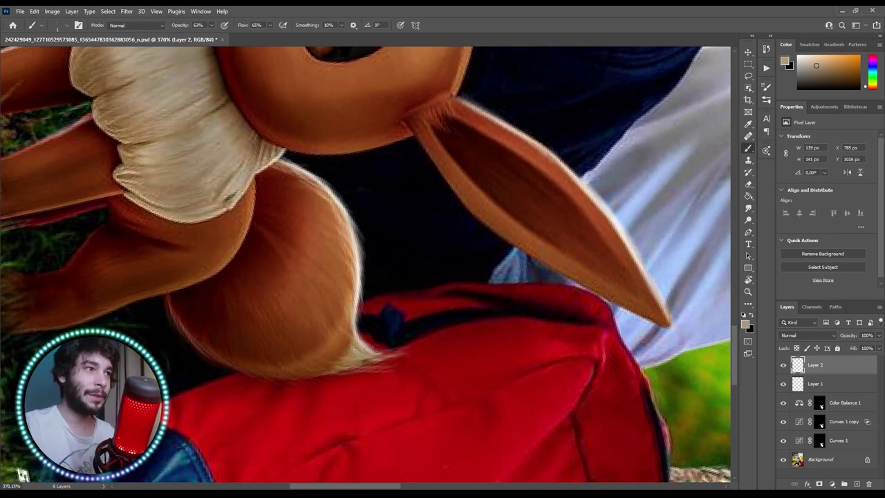
pyautogui.moveTo(313, 271)
pyautogui.mouseDown()
pyautogui.moveTo(357, 191)
pyautogui.moveTo(304, 280)
pyautogui.mouseUp()
pyautogui.press('r')
pyautogui.press('b')
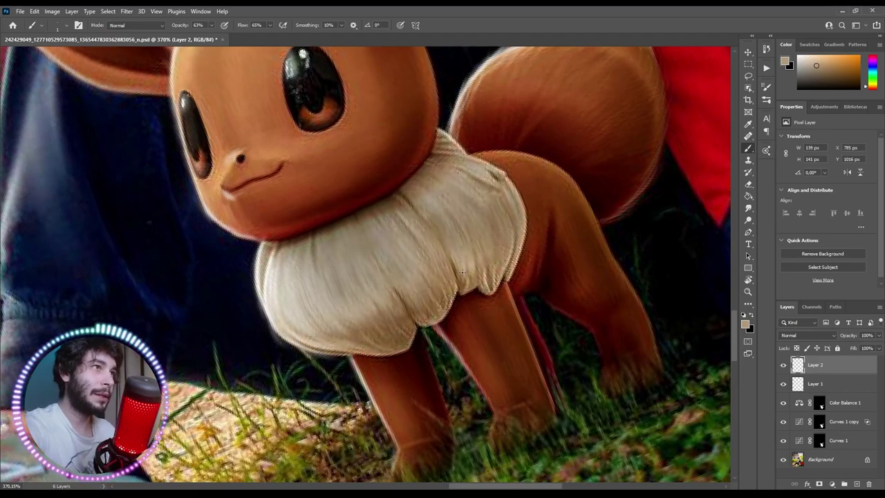
# Paint light fur highlights down the right edge of Eevee's collar fur
pyautogui.press('alt')
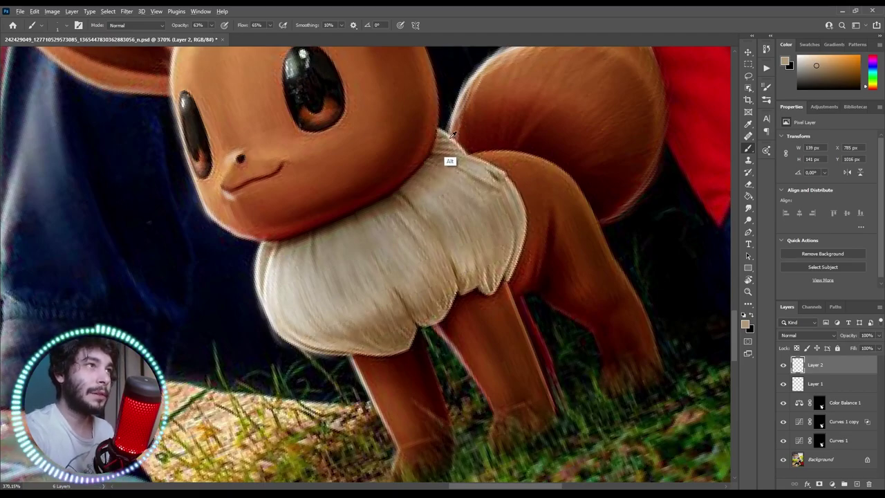
pyautogui.moveTo(451, 135)
pyautogui.mouseDown()
pyautogui.moveTo(336, 173)
pyautogui.moveTo(351, 197)
pyautogui.moveTo(355, 188)
pyautogui.moveTo(393, 215)
pyautogui.mouseUp()
pyautogui.moveTo(353, 194)
pyautogui.mouseDown()
pyautogui.moveTo(414, 239)
pyautogui.moveTo(418, 277)
pyautogui.mouseUp()
pyautogui.moveTo(404, 228)
pyautogui.mouseDown()
pyautogui.moveTo(415, 275)
pyautogui.moveTo(407, 304)
pyautogui.mouseUp()
pyautogui.moveTo(412, 259); pyautogui.dragTo(398, 325)
pyautogui.moveTo(407, 292)
pyautogui.mouseDown()
pyautogui.moveTo(376, 345)
pyautogui.moveTo(343, 317)
pyautogui.mouseUp()
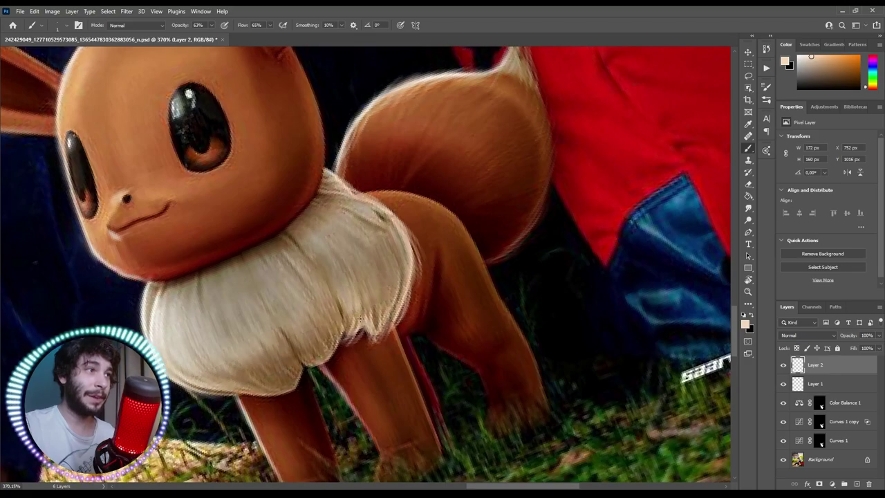
# Paint wispy light fur strands along the lower and left edges of the chest fur
pyautogui.moveTo(384, 336)
pyautogui.mouseDown()
pyautogui.moveTo(382, 320)
pyautogui.moveTo(338, 314)
pyautogui.mouseUp()
pyautogui.moveTo(349, 351); pyautogui.dragTo(328, 319)
pyautogui.moveTo(328, 373)
pyautogui.mouseDown()
pyautogui.moveTo(323, 329)
pyautogui.moveTo(310, 339)
pyautogui.mouseUp()
pyautogui.moveTo(289, 331)
pyautogui.mouseDown()
pyautogui.moveTo(311, 342)
pyautogui.moveTo(289, 277)
pyautogui.moveTo(253, 302)
pyautogui.moveTo(289, 291)
pyautogui.moveTo(296, 299)
pyautogui.mouseUp()
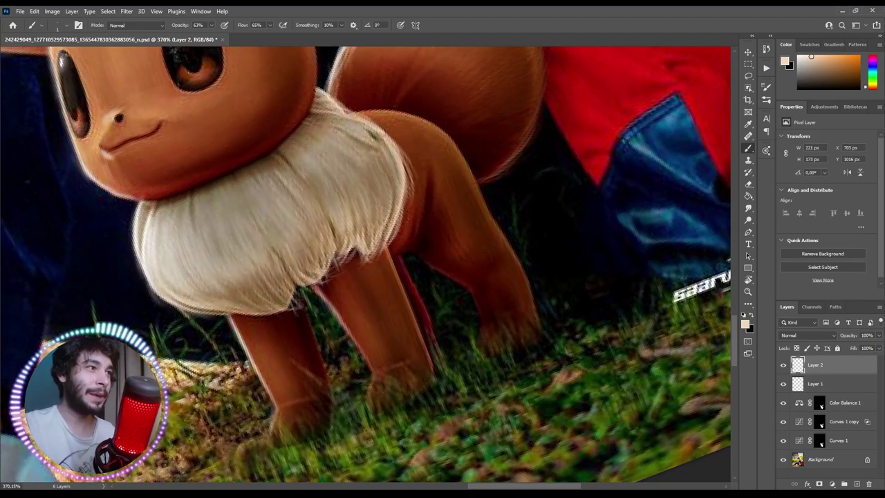
pyautogui.moveTo(211, 295)
pyautogui.mouseDown()
pyautogui.moveTo(231, 317)
pyautogui.moveTo(228, 296)
pyautogui.mouseUp()
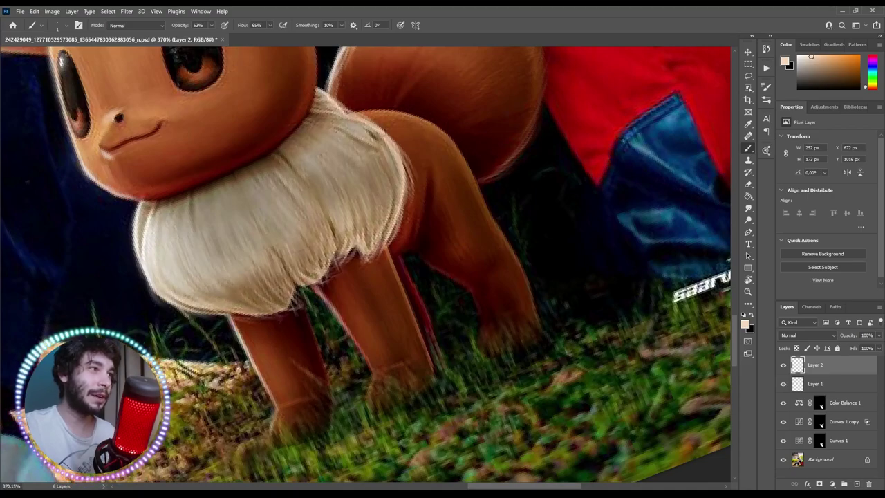
pyautogui.moveTo(304, 303); pyautogui.dragTo(197, 323)
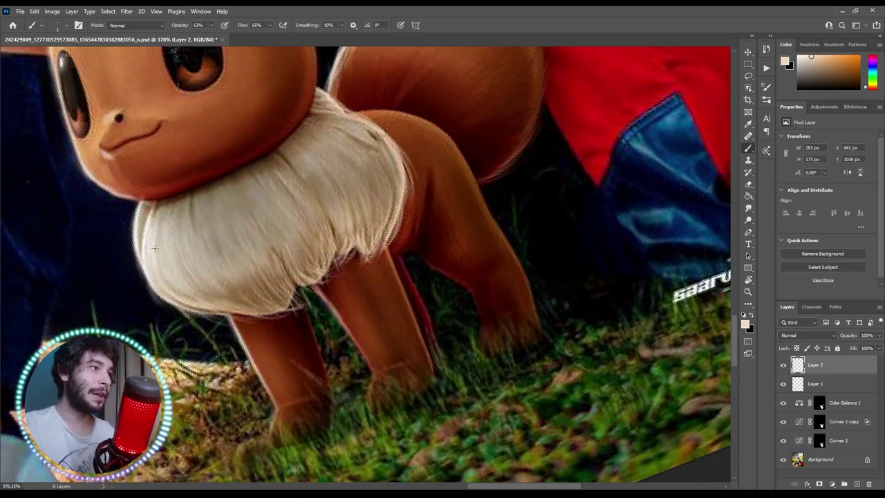
pyautogui.moveTo(144, 201)
pyautogui.mouseDown()
pyautogui.moveTo(128, 242)
pyautogui.moveTo(135, 278)
pyautogui.mouseUp()
pyautogui.moveTo(134, 231)
pyautogui.mouseDown()
pyautogui.moveTo(137, 286)
pyautogui.moveTo(163, 312)
pyautogui.moveTo(181, 300)
pyautogui.moveTo(207, 320)
pyautogui.moveTo(256, 319)
pyautogui.mouseUp()
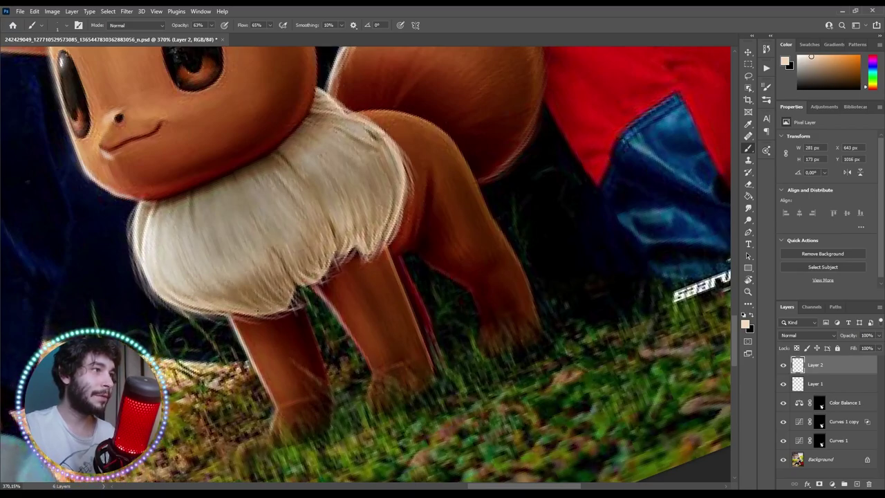
pyautogui.scroll(-5, 365, 268)
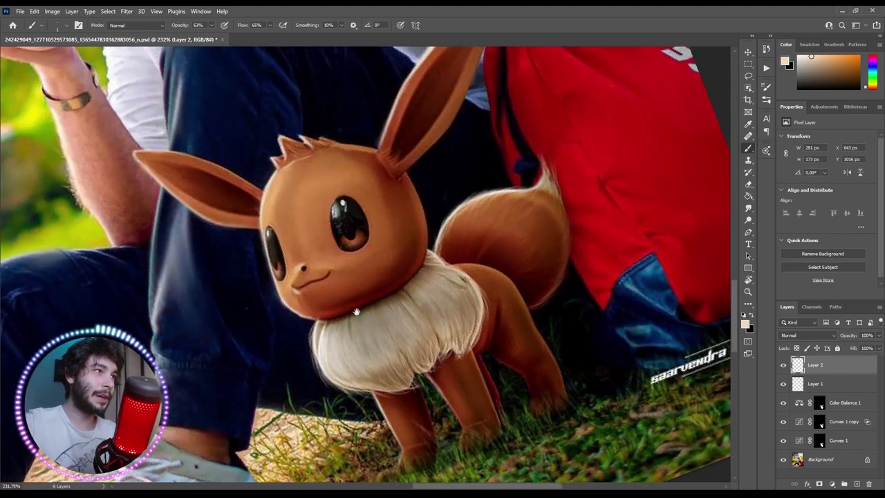
# Sample the ear's fur colour and paint light strands along the left ear edge and inner ear
pyautogui.scroll(5, 363, 319)
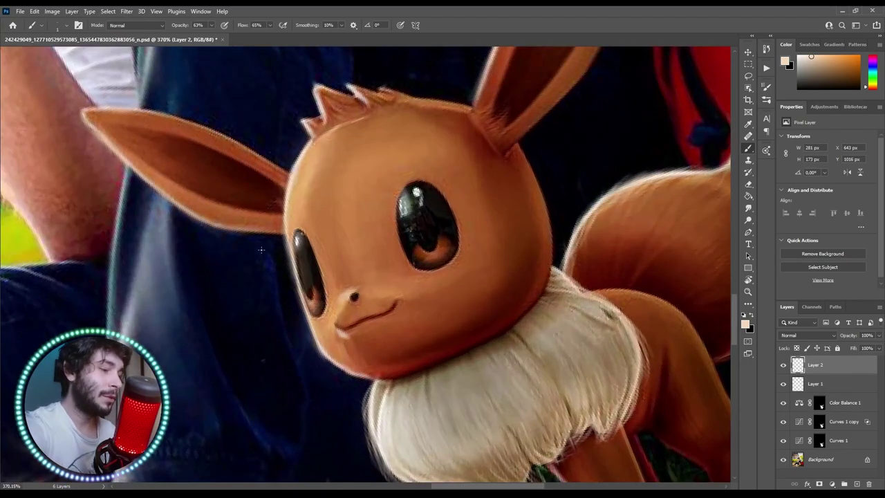
pyautogui.press('alt')
pyautogui.keyDown('alt'); pyautogui.click(87, 146); pyautogui.keyUp('alt')
pyautogui.moveTo(87, 145); pyautogui.dragTo(90, 116)
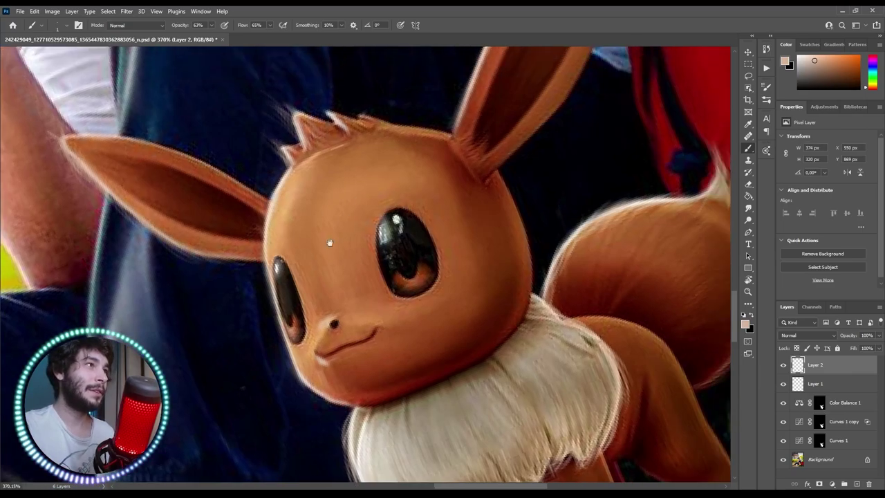
pyautogui.moveTo(325, 243); pyautogui.dragTo(161, 221)
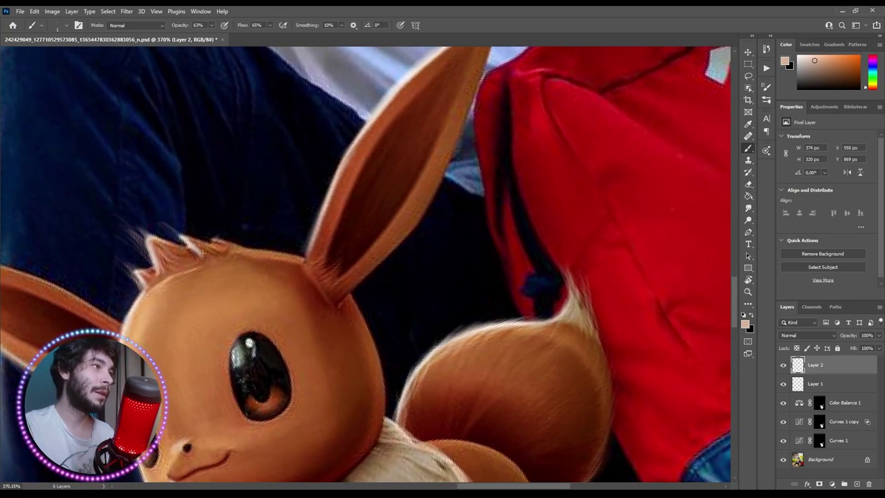
pyautogui.moveTo(375, 204); pyautogui.dragTo(338, 307)
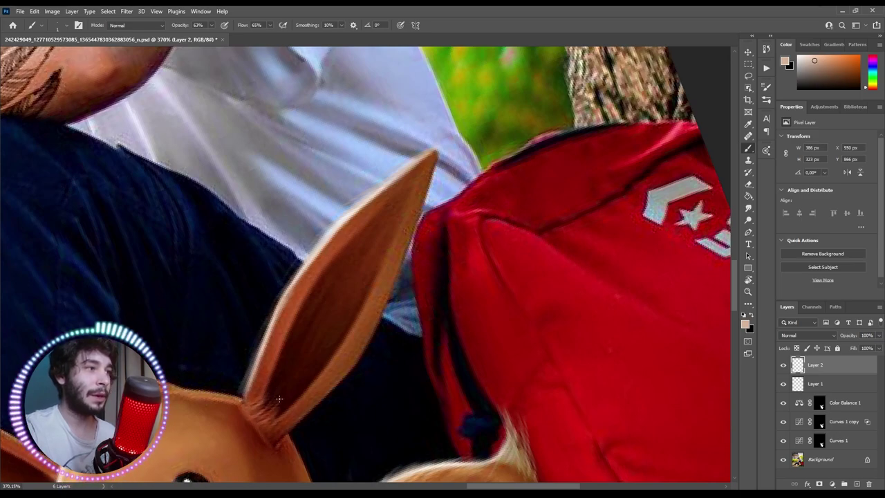
pyautogui.moveTo(310, 384); pyautogui.dragTo(382, 275)
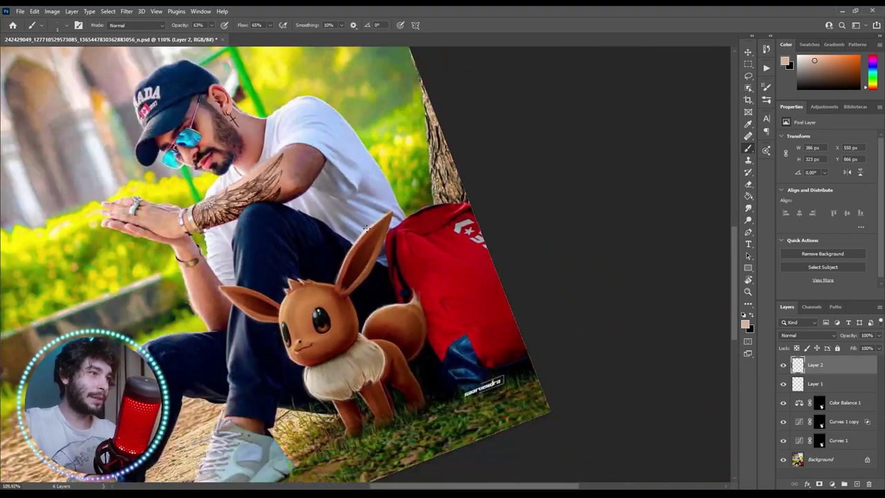
pyautogui.scroll(3, 446, 332)
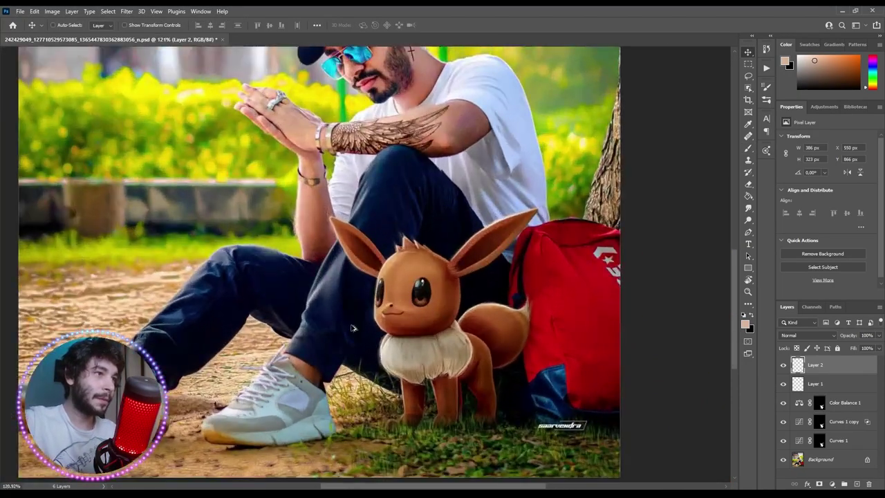
pyautogui.click(782, 365)
pyautogui.click(782, 365)
pyautogui.click(783, 365)
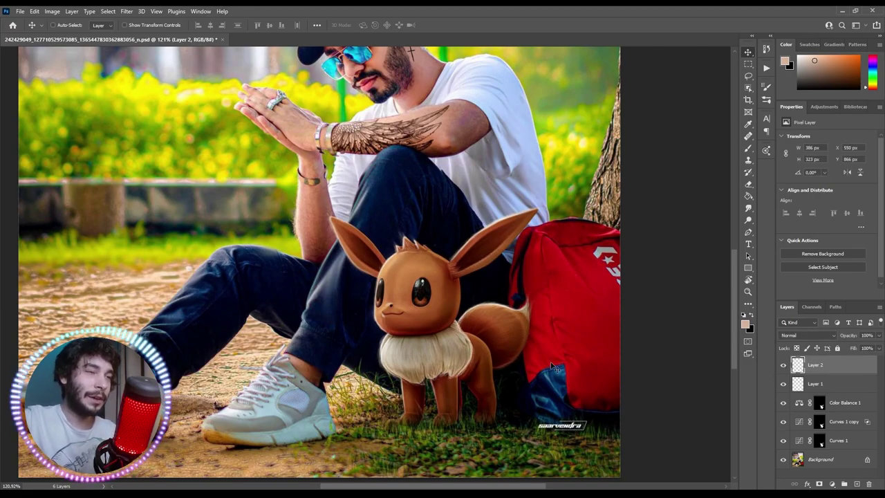
pyautogui.scroll(-3, 553, 367)
pyautogui.scroll(3, 512, 311)
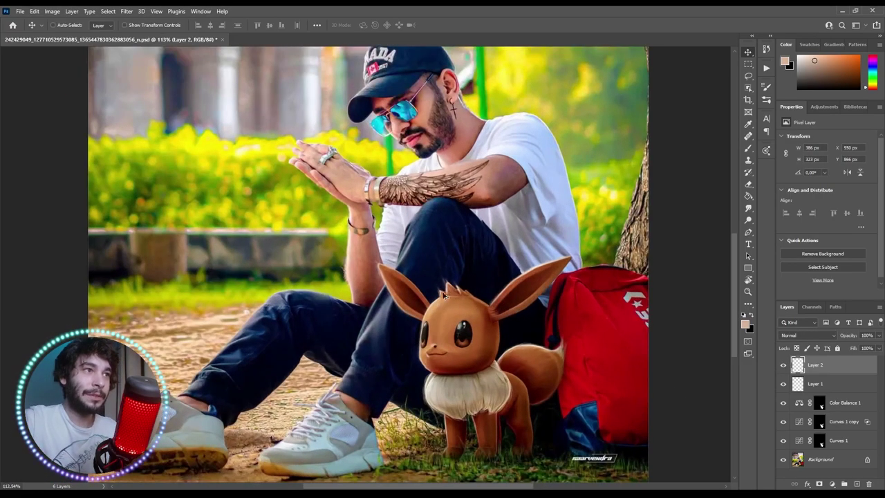
pyautogui.scroll(5, 456, 291)
pyautogui.press('e')
pyautogui.press('[')
pyautogui.press('[')
pyautogui.press('[')
pyautogui.press('[')
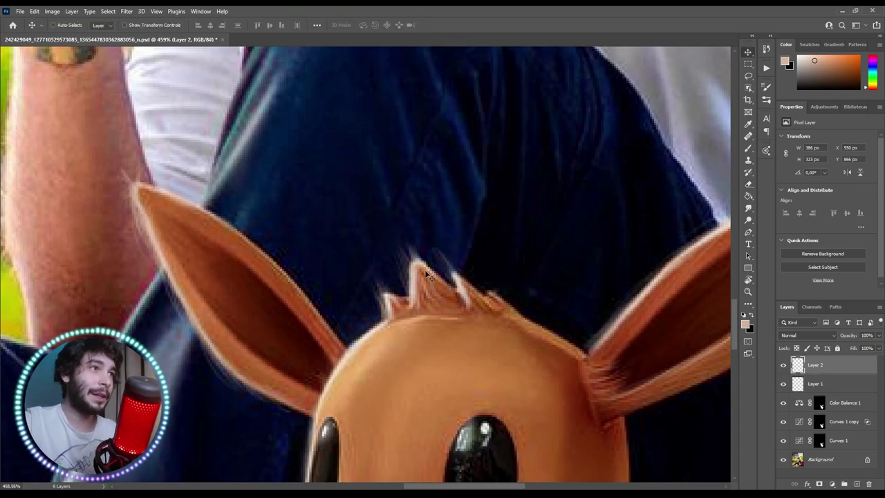
pyautogui.hotkey('ctrl', '0')
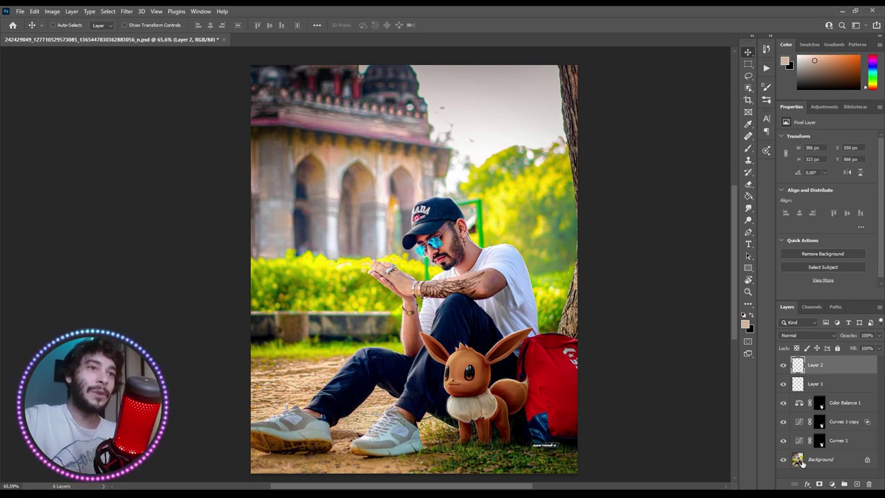
pyautogui.click(831, 484)
# Add a Curves 2 adjustment raised to 129/191 with an inverted black mask and white foreground
pyautogui.click(840, 366)
pyautogui.moveTo(846, 184); pyautogui.dragTo(836, 177)
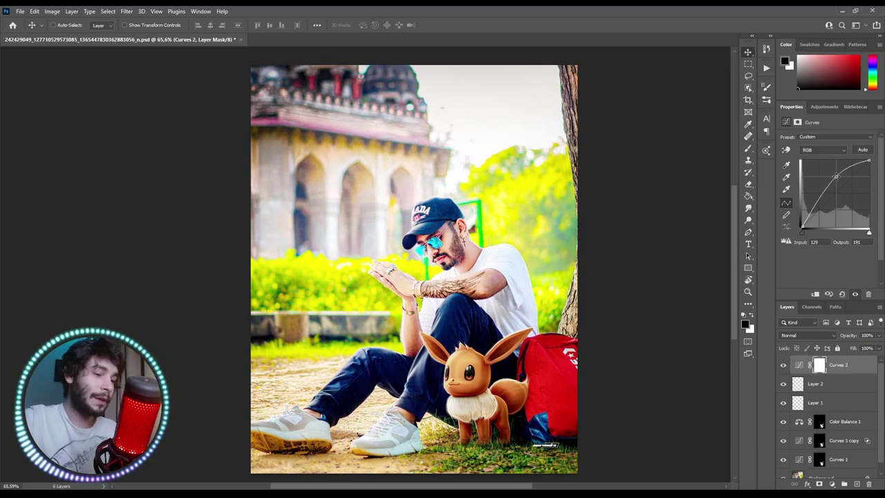
pyautogui.hotkey('ctrl', 'i')
pyautogui.press('b')
pyautogui.scroll(3, 477, 359)
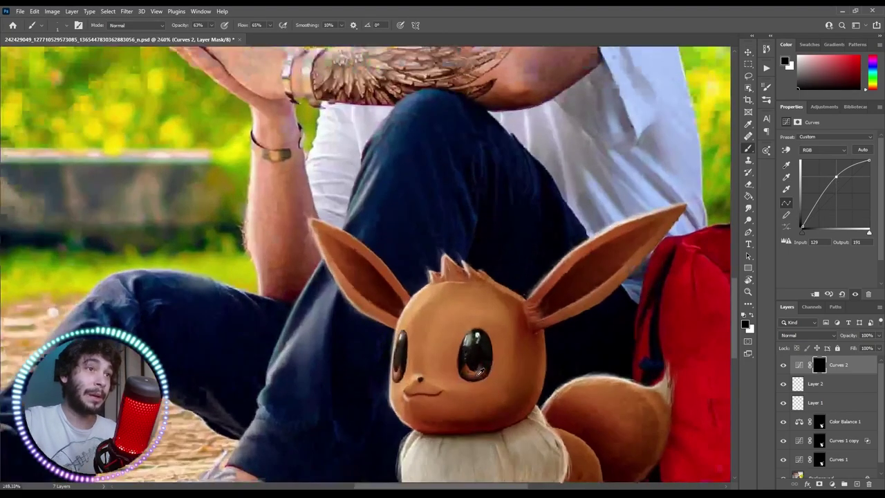
pyautogui.scroll(2, 482, 371)
pyautogui.press('x')
# Paint white at 33% opacity and 43% flow over Eevee's head, ears and chest fur on the mask
pyautogui.press(']')
pyautogui.press(']')
pyautogui.moveTo(182, 26); pyautogui.dragTo(172, 27)
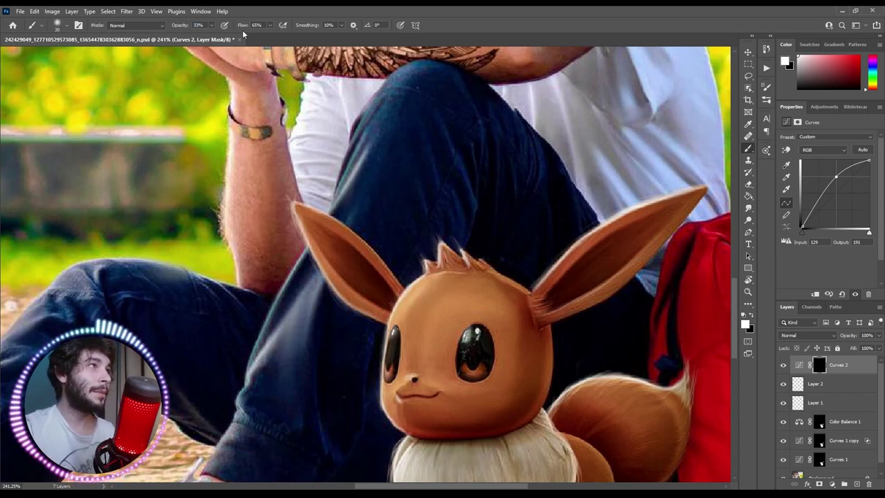
pyautogui.moveTo(245, 30); pyautogui.dragTo(237, 32)
pyautogui.moveTo(381, 295)
pyautogui.mouseDown()
pyautogui.moveTo(419, 293)
pyautogui.moveTo(374, 368)
pyautogui.moveTo(409, 379)
pyautogui.mouseUp()
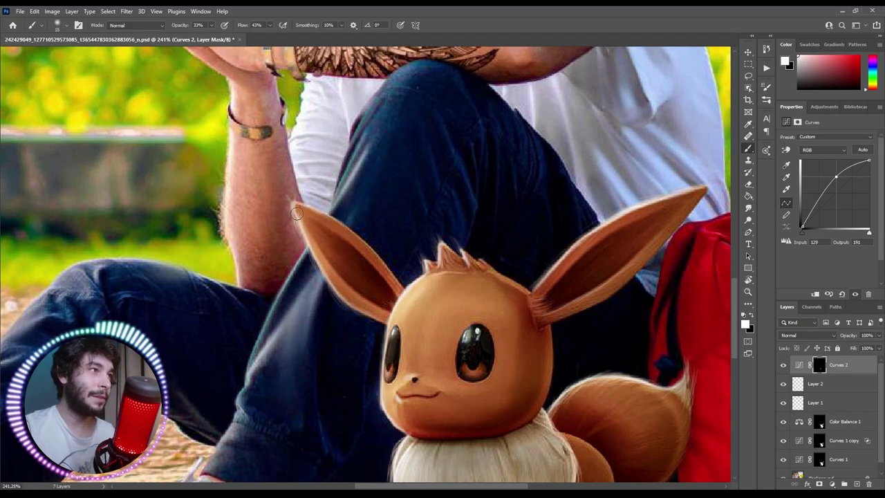
pyautogui.press('[')
pyautogui.press('[')
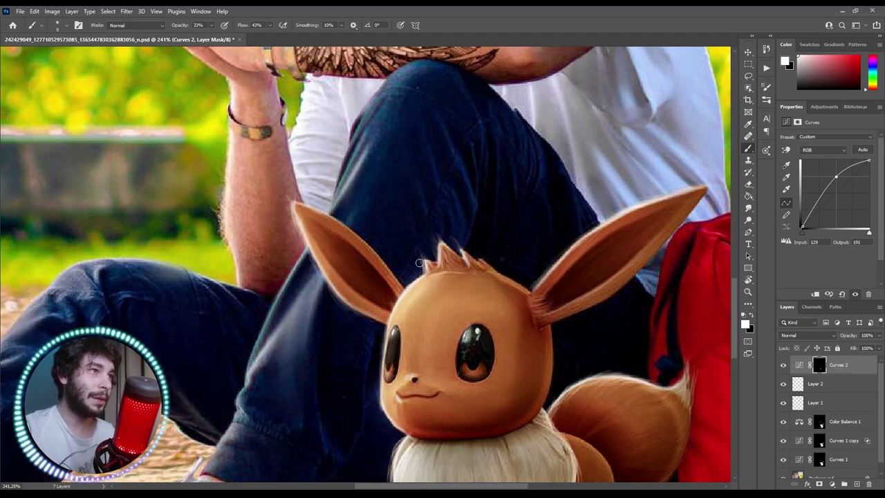
pyautogui.press(']')
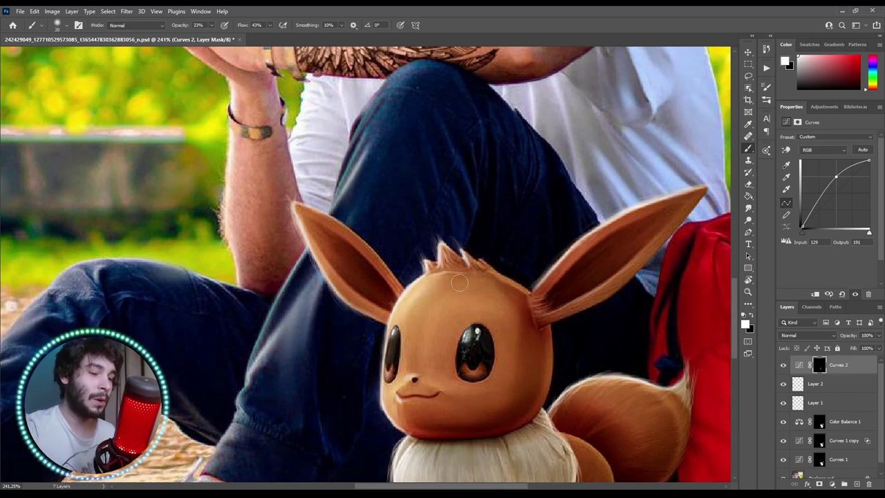
pyautogui.scroll(-5, 355, 251)
pyautogui.scroll(-1, 355, 251)
pyautogui.press(']')
pyautogui.press(']')
pyautogui.press(']')
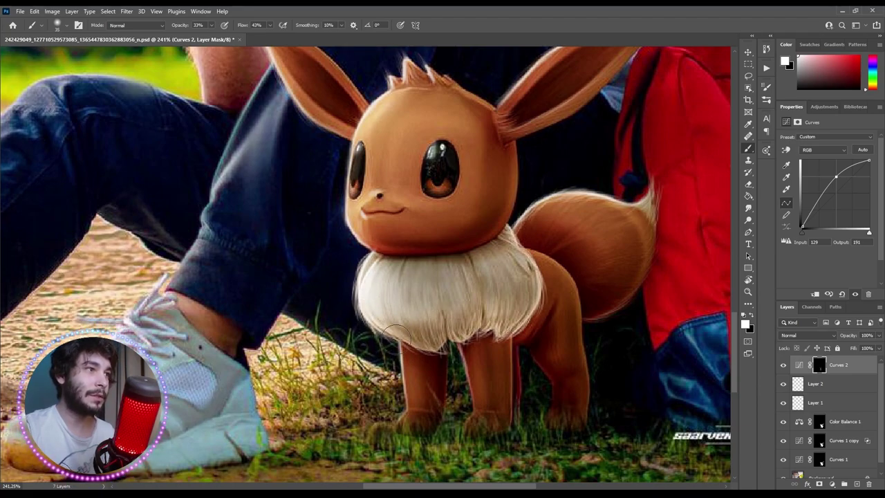
pyautogui.press('v')
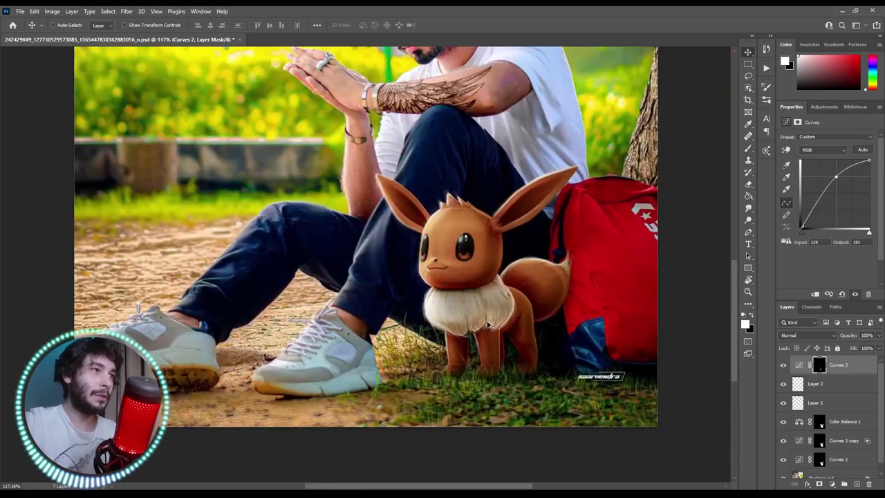
pyautogui.scroll(-5, 411, 254)
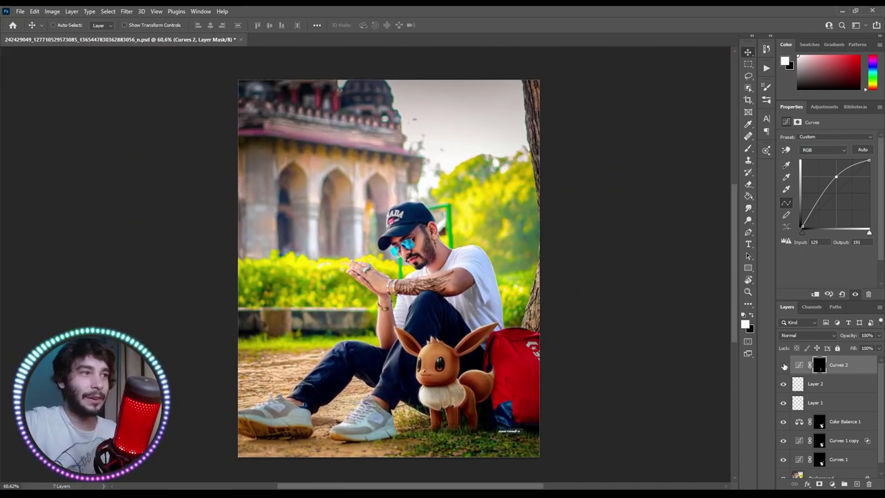
pyautogui.click(783, 366)
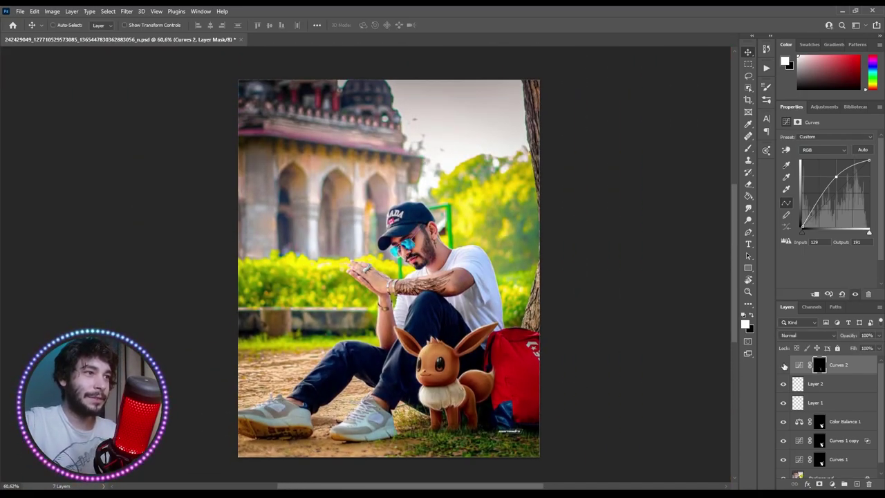
pyautogui.click(783, 366)
pyautogui.click(784, 367)
pyautogui.click(783, 366)
pyautogui.click(784, 367)
pyautogui.click(783, 366)
pyautogui.scroll(-2, 412, 373)
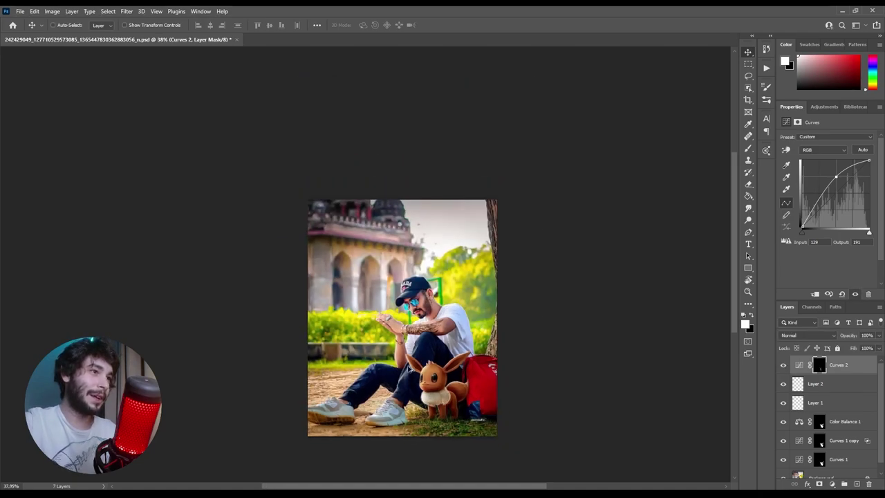
pyautogui.scroll(2, 412, 374)
pyautogui.scroll(-1, 415, 370)
pyautogui.scroll(1, 418, 365)
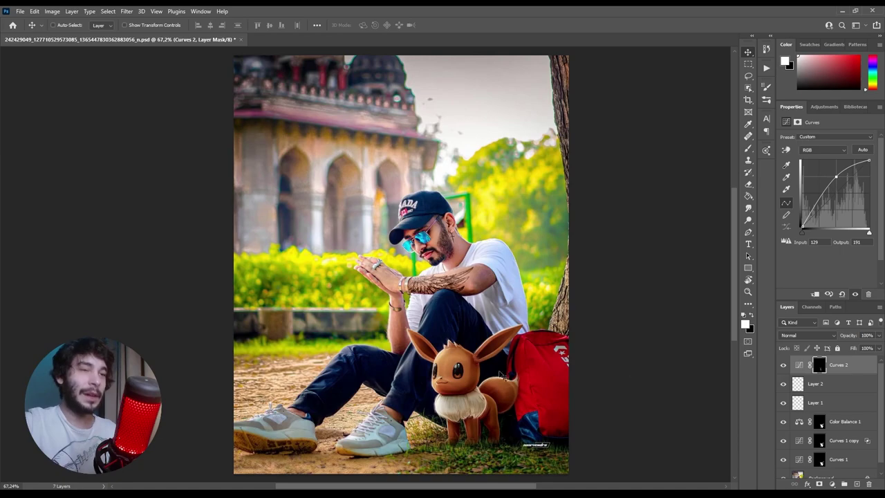
pyautogui.click(839, 460)
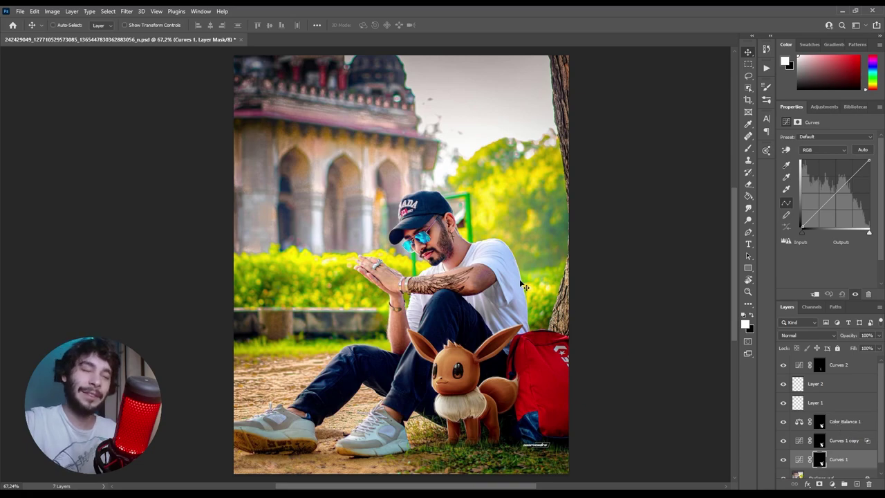
pyautogui.scroll(-2, 434, 336)
pyautogui.scroll(1, 434, 336)
pyautogui.scroll(-1, 818, 448)
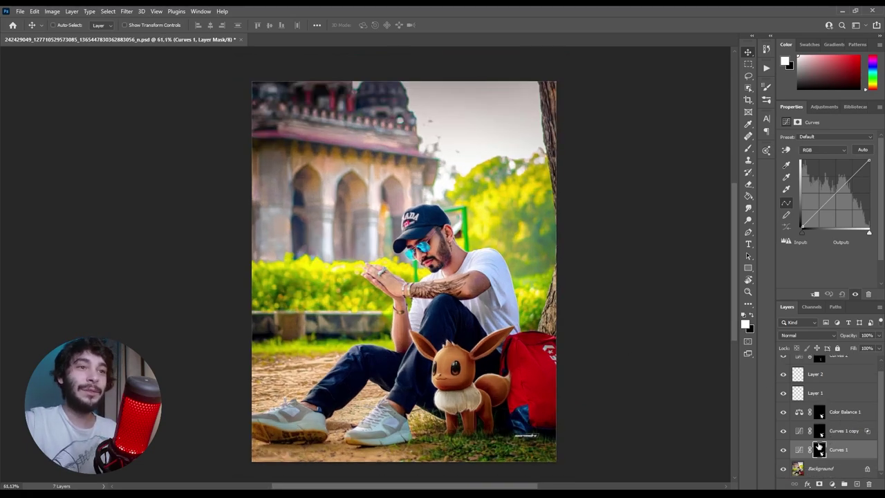